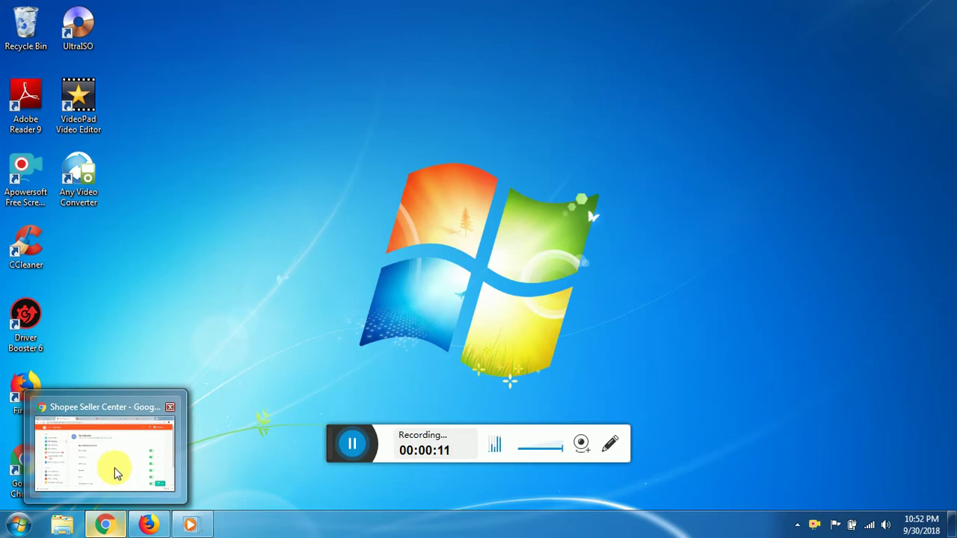
Switch to Chrome and open the Shop Profile page in Shopee Seller Center
mouse_move(126, 463)
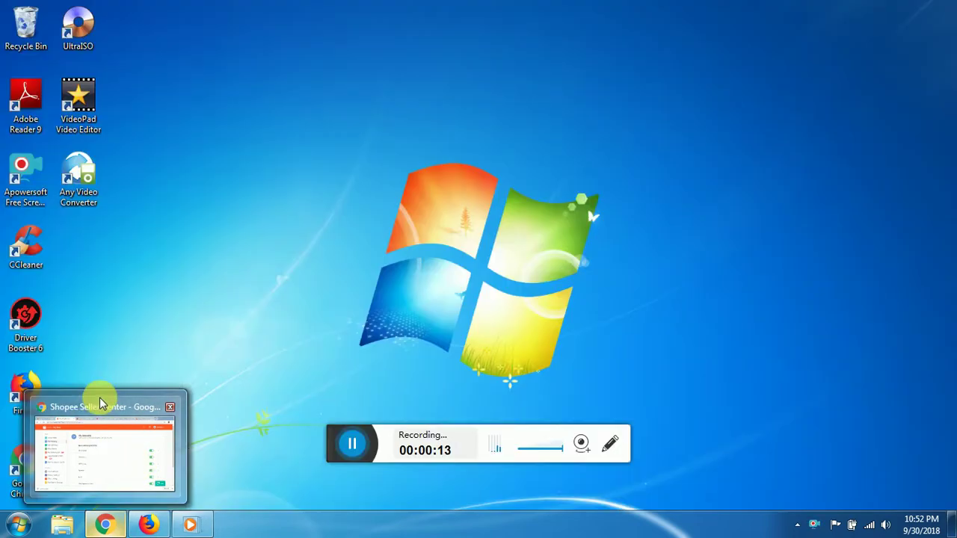
click(100, 404)
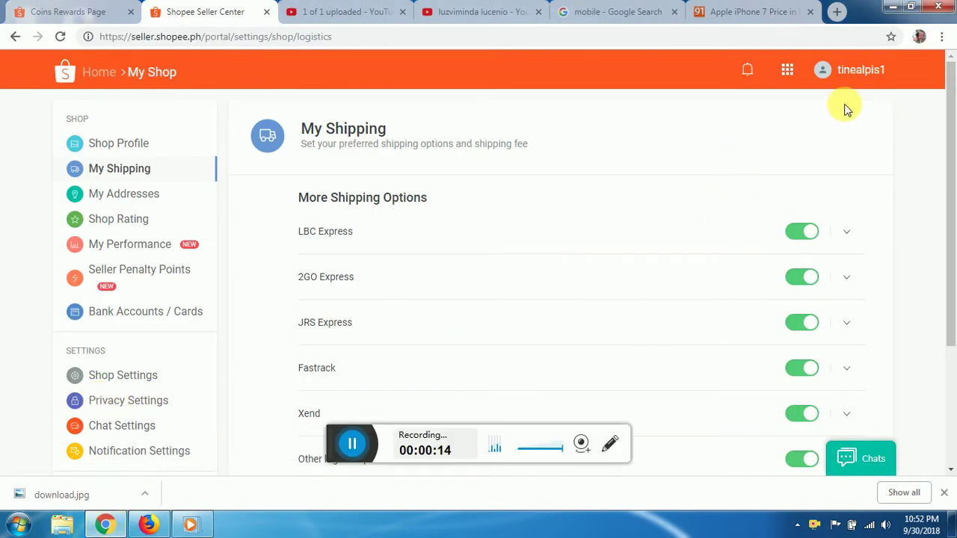
mouse_move(839, 86)
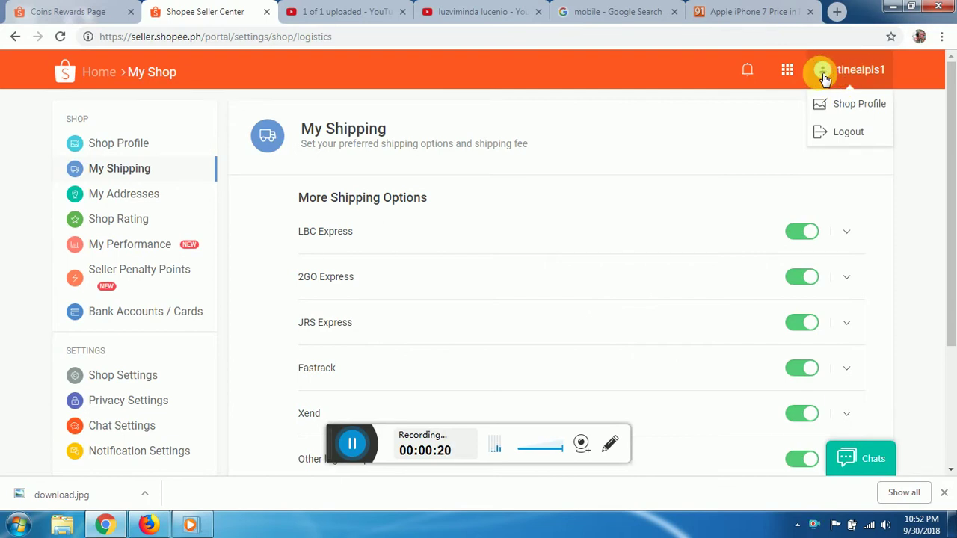
click(843, 108)
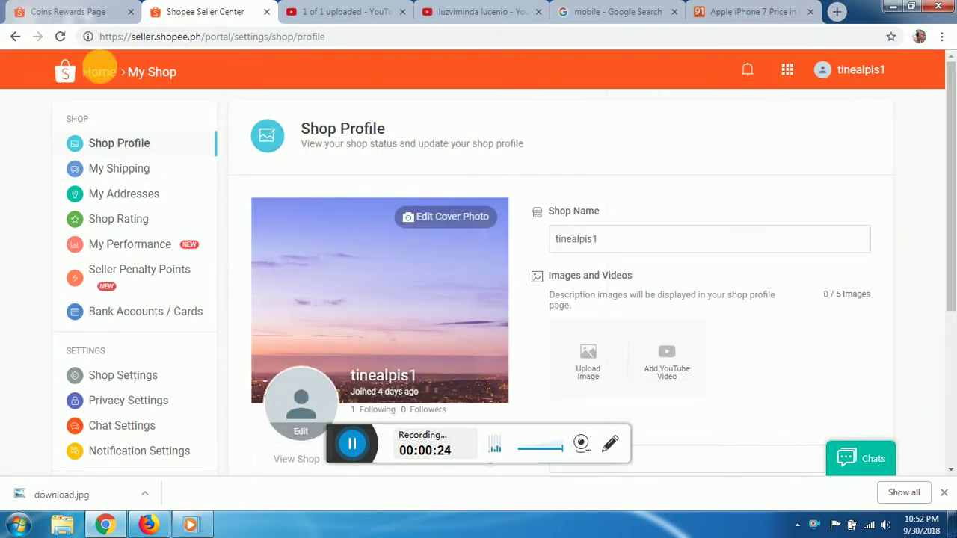
Close Shopee Seller Center and open the My Account profile page on the main Shopee site
click(99, 72)
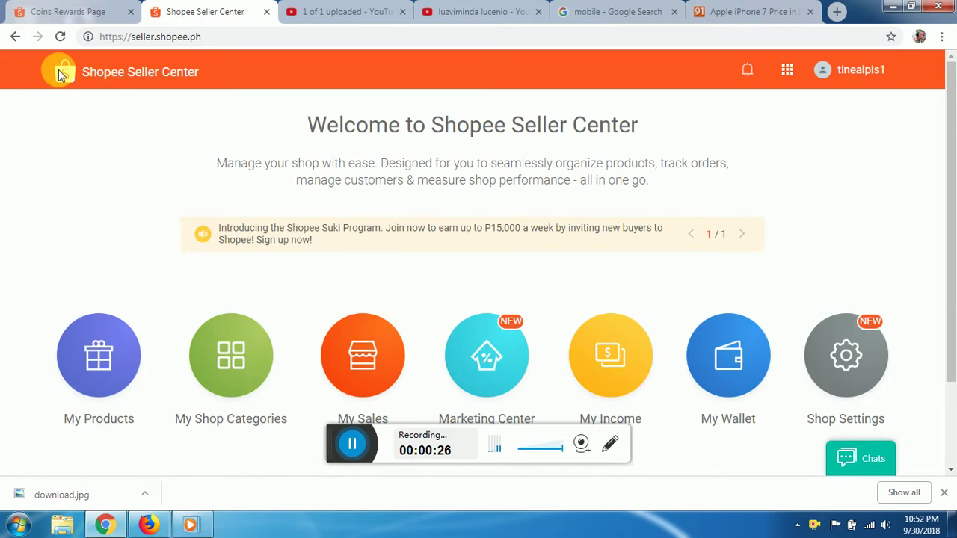
click(266, 12)
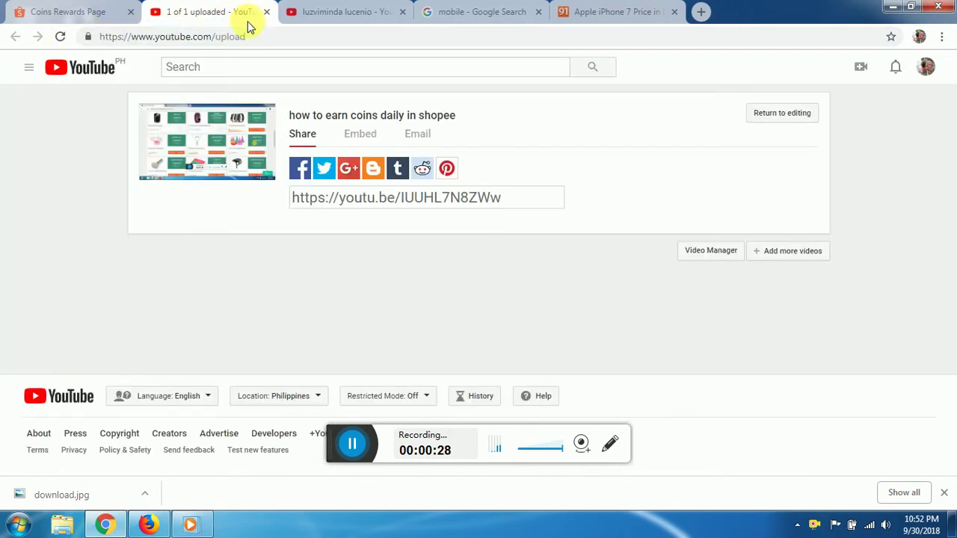
click(84, 11)
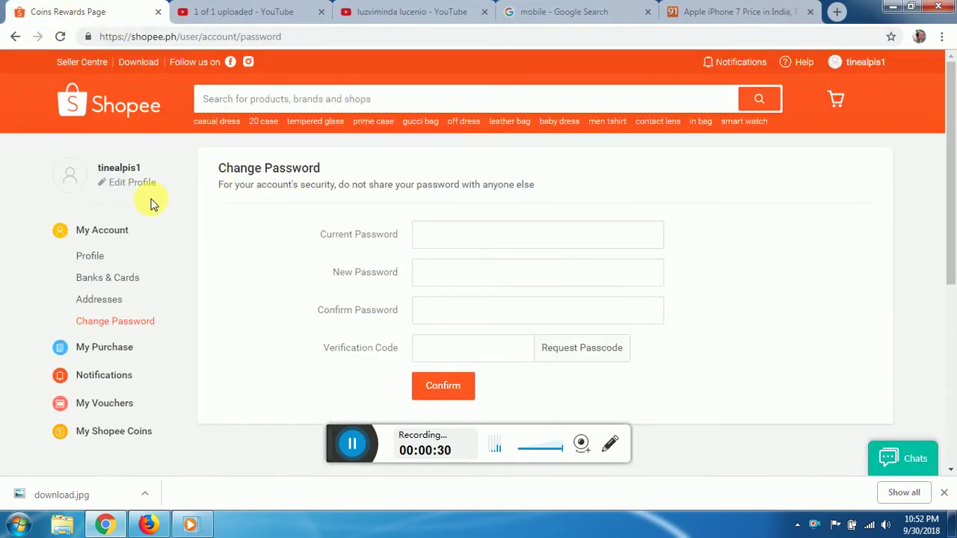
mouse_move(859, 62)
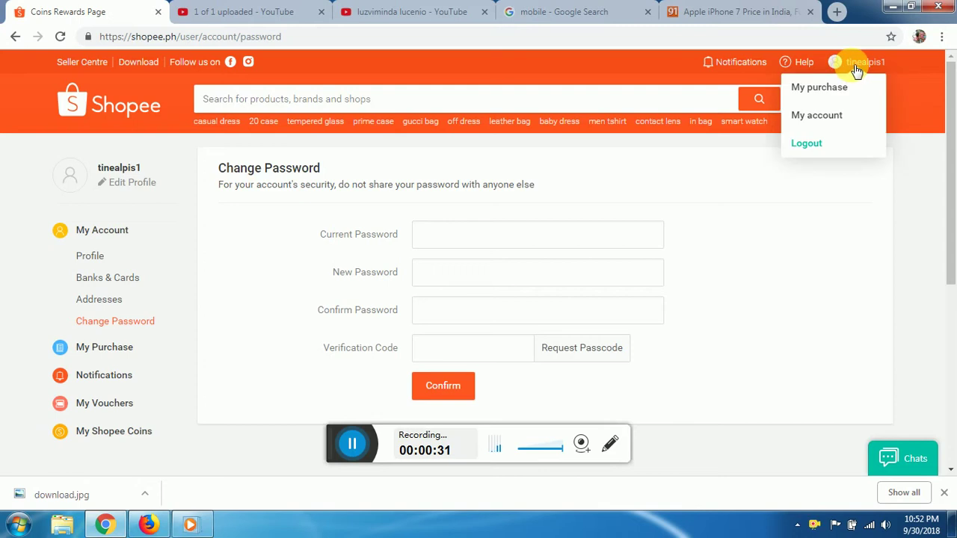
click(822, 115)
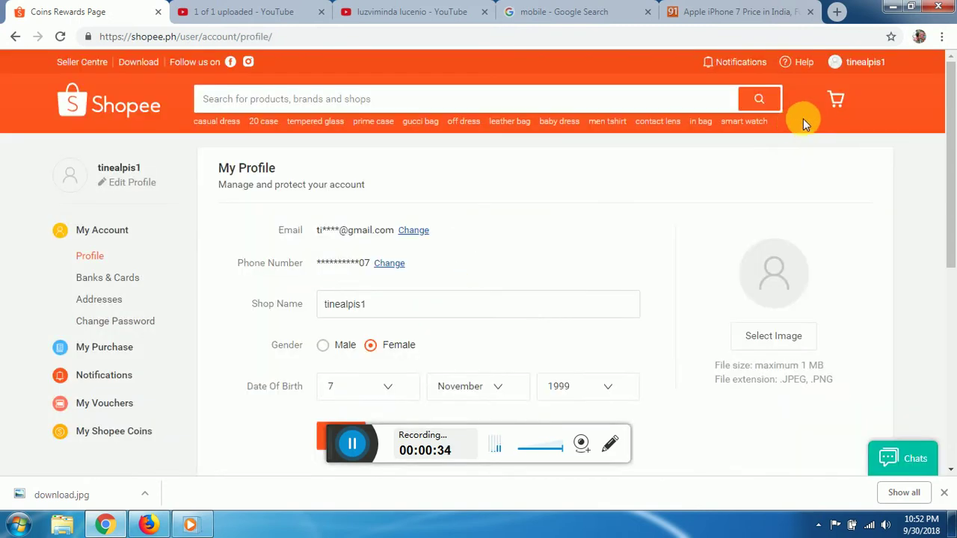
Place the cursor in the profile's Shop Name field and leave the field without editing it
mouse_move(865, 62)
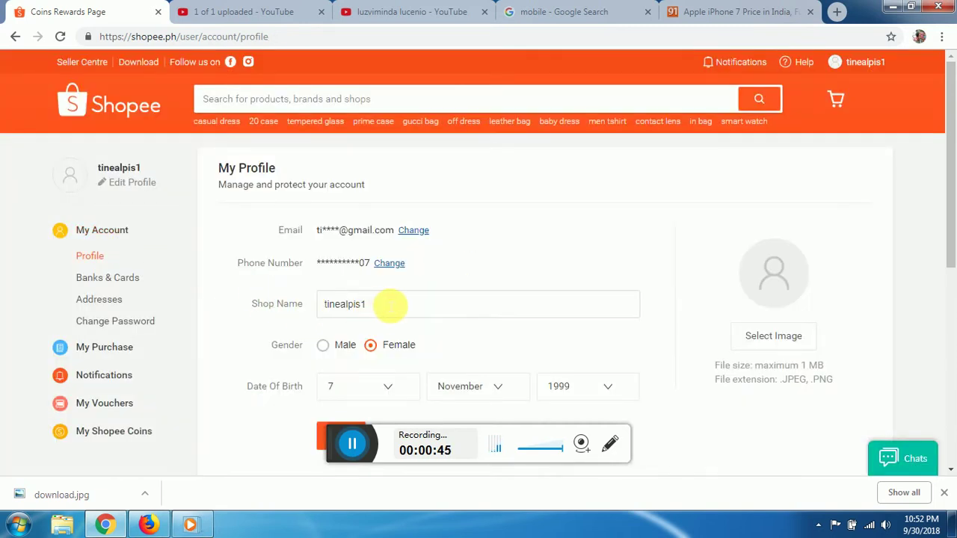
click(400, 306)
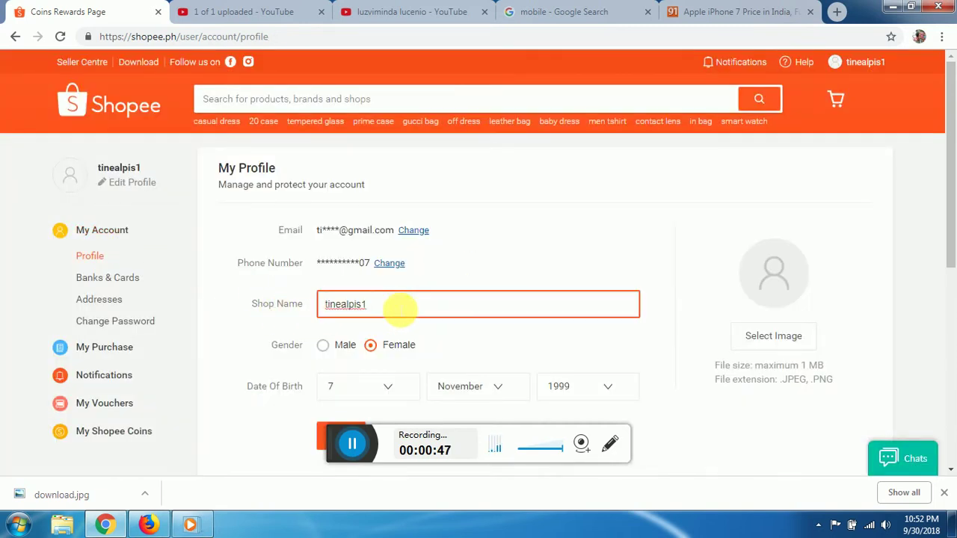
click(419, 353)
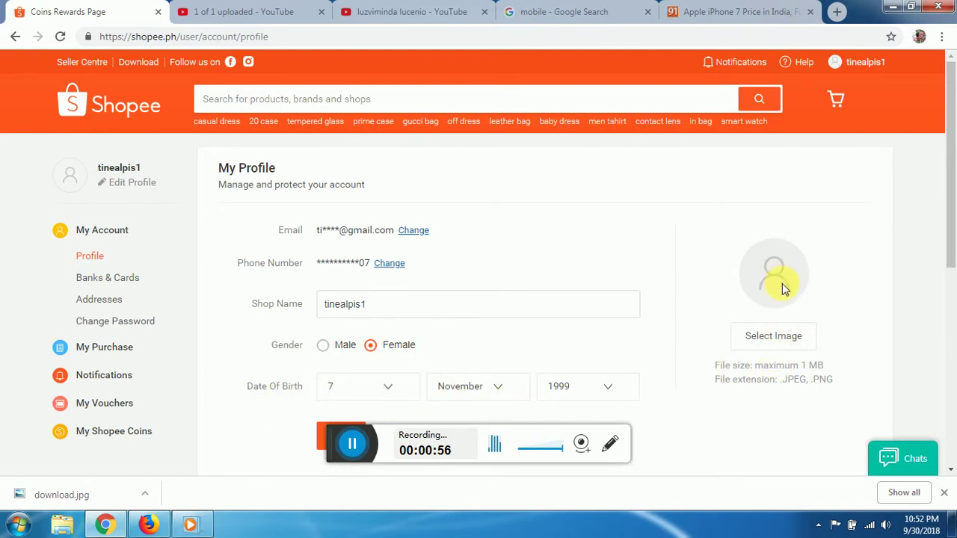
Browse for a profile picture, select the download image in the Downloads folder, and cancel the selection
click(790, 341)
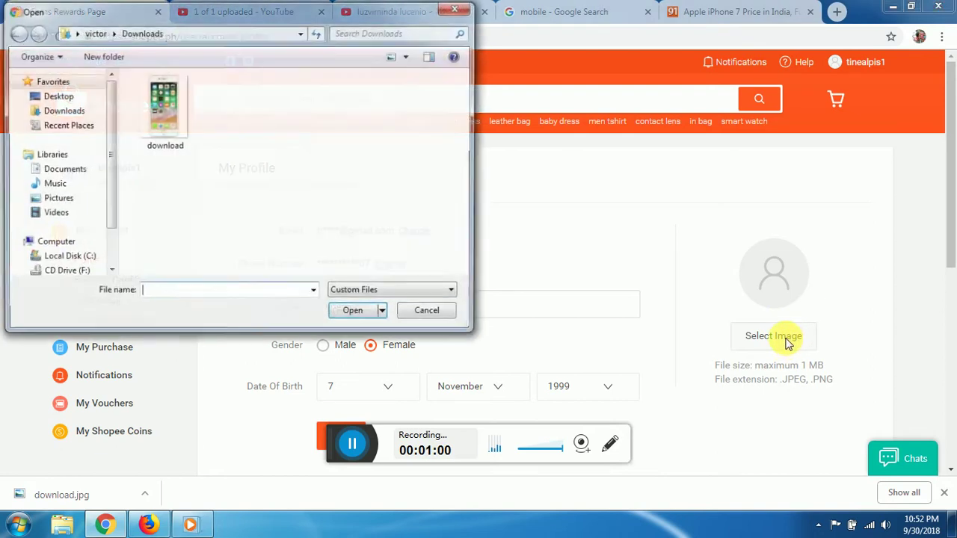
click(453, 15)
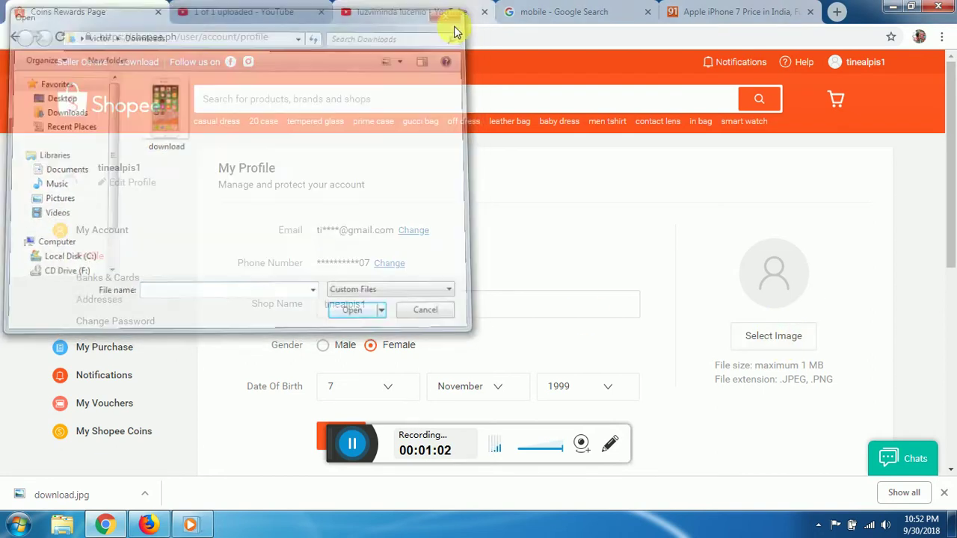
click(793, 329)
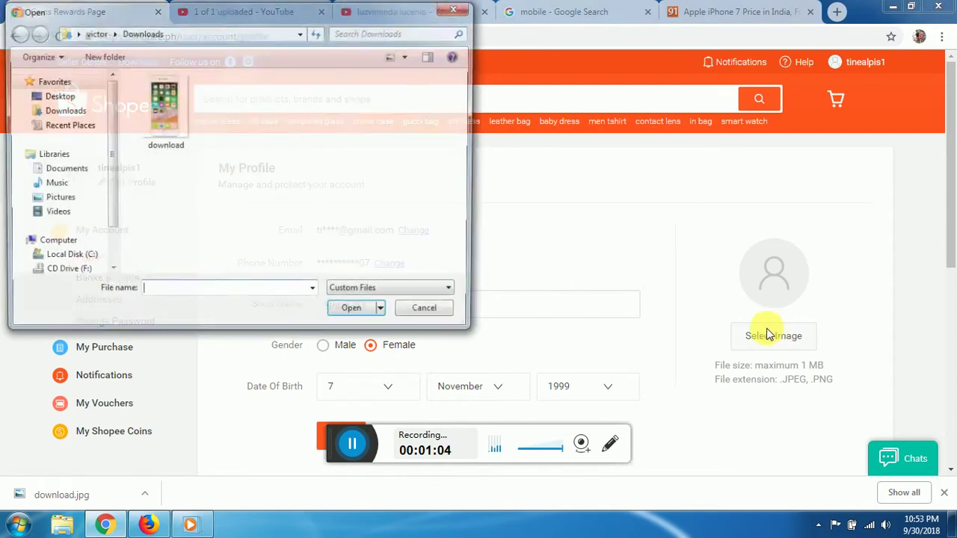
click(154, 128)
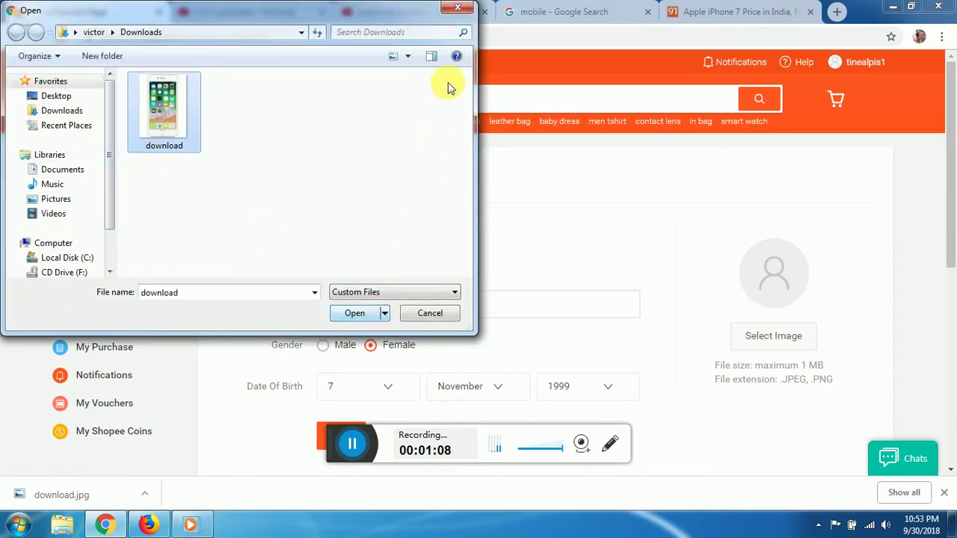
click(458, 9)
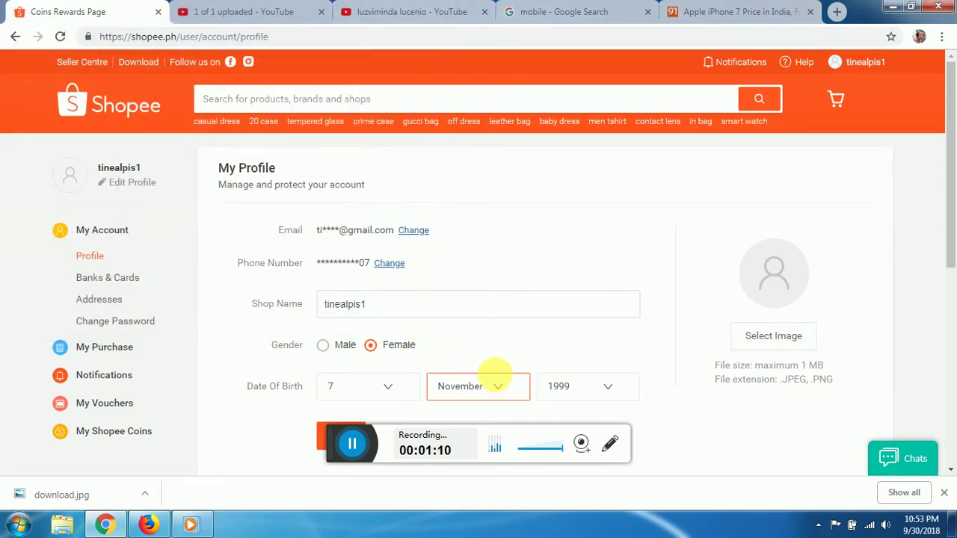
Save the account details on the My Profile page
scroll(513, 393, down, 3)
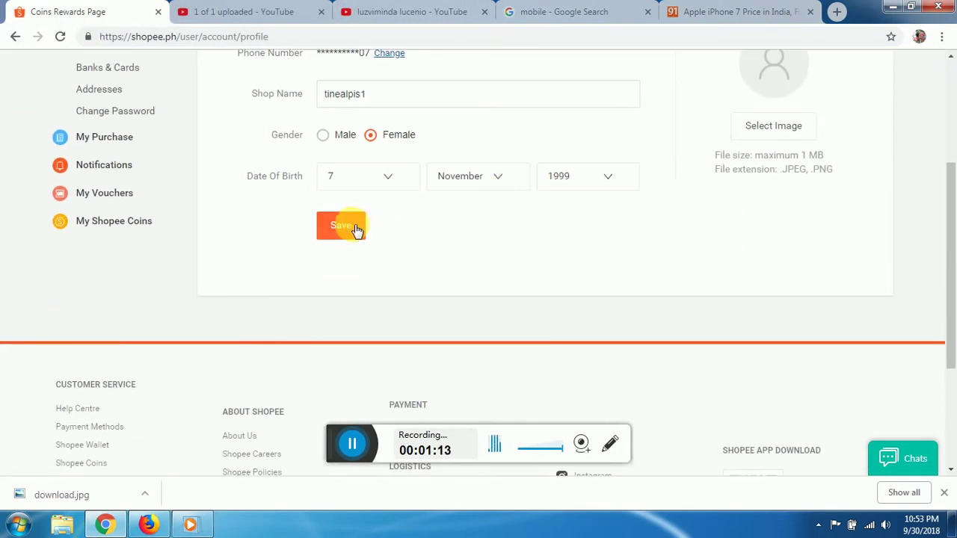
click(352, 231)
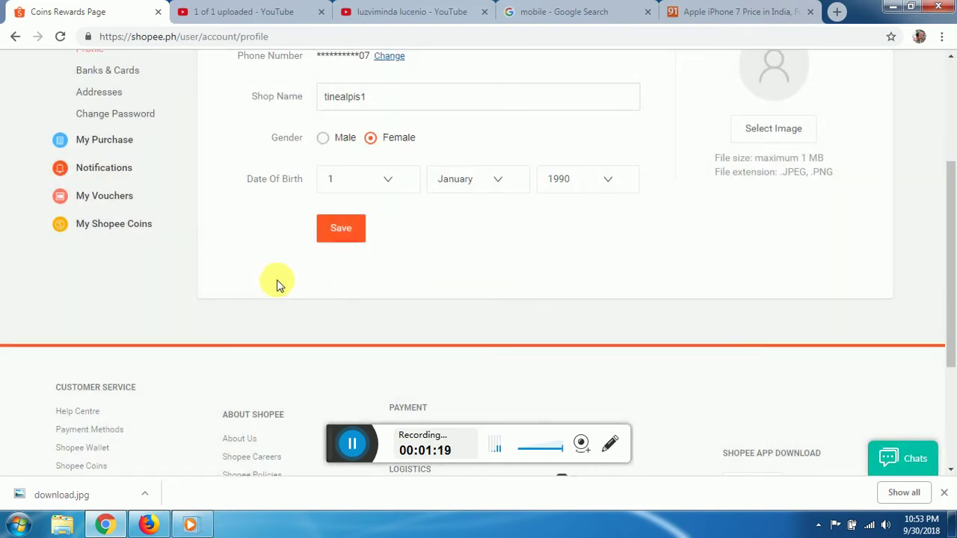
scroll(277, 284, up, 2)
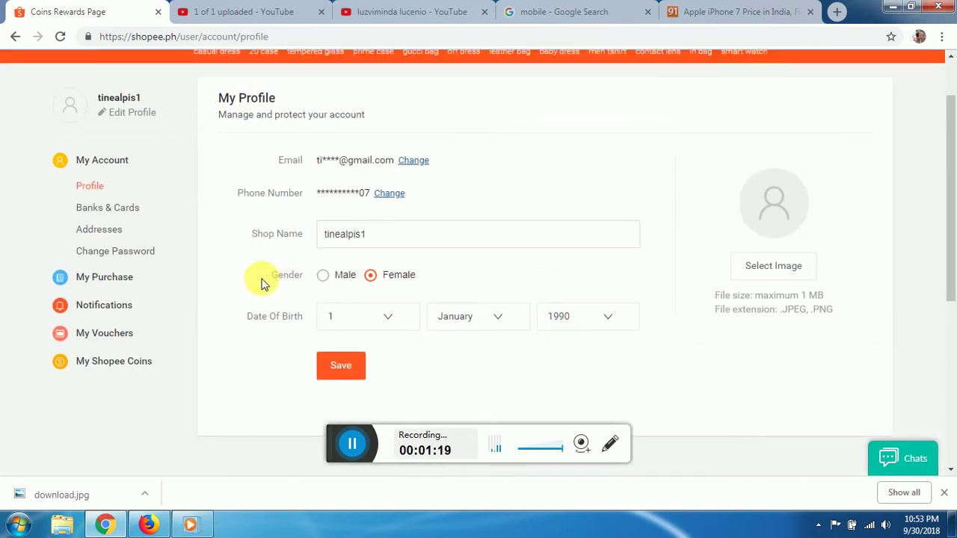
Examine the My Credit Cards and My Bank Accounts sections of the Banks & Cards page
click(130, 216)
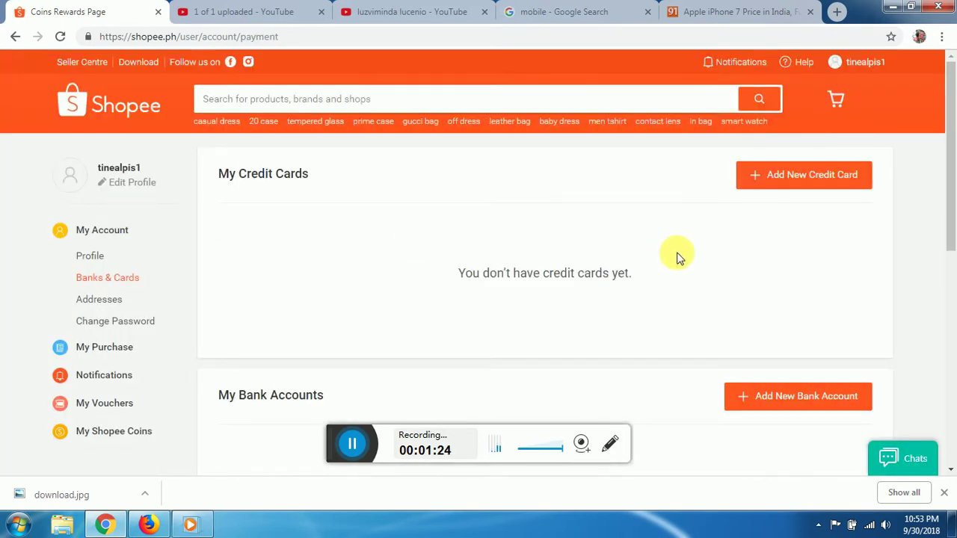
scroll(611, 291, down, 3)
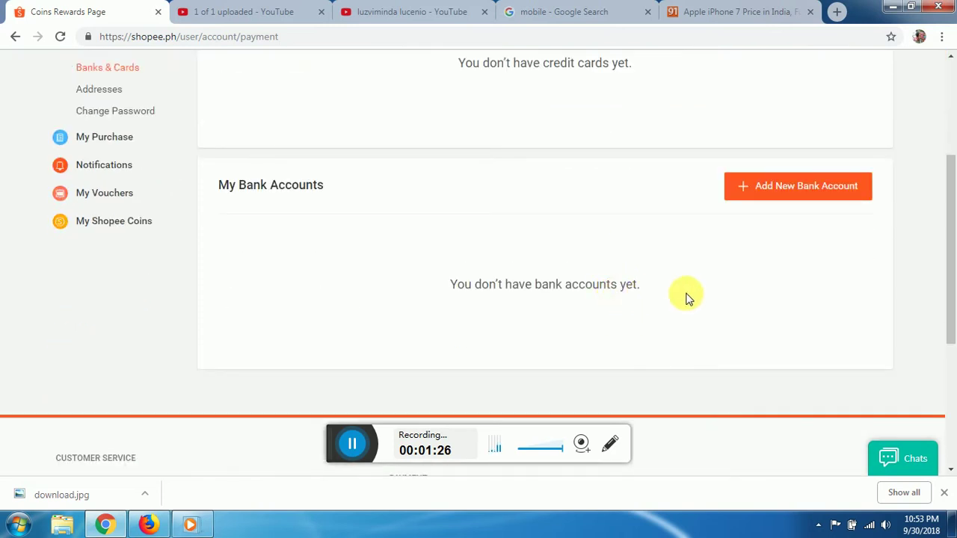
scroll(687, 296, up, 3)
scroll(591, 313, down, 2)
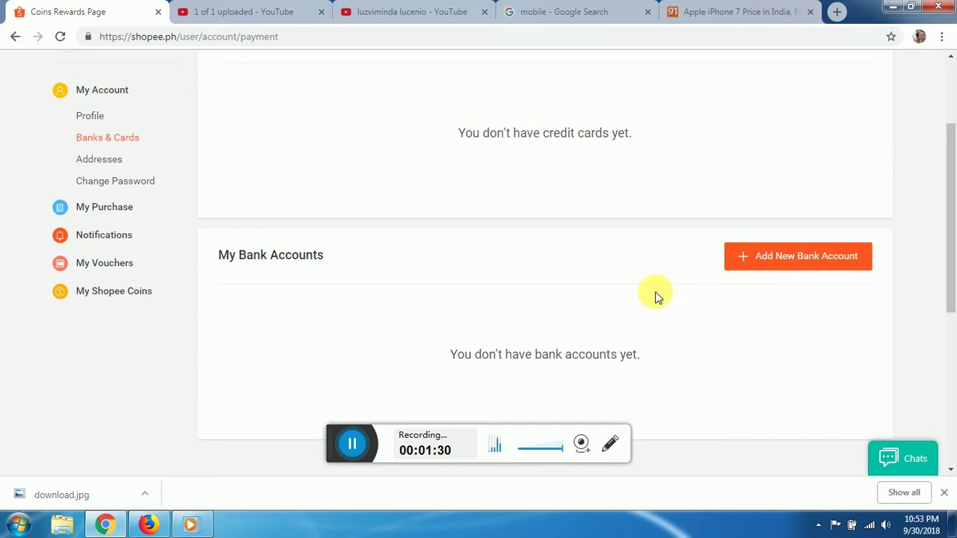
click(16, 39)
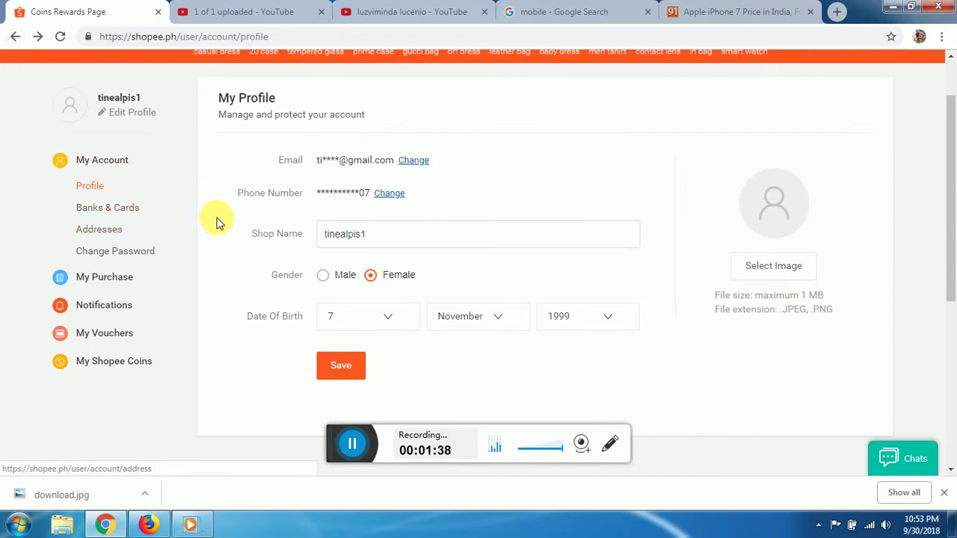
click(132, 216)
scroll(508, 252, down, 2)
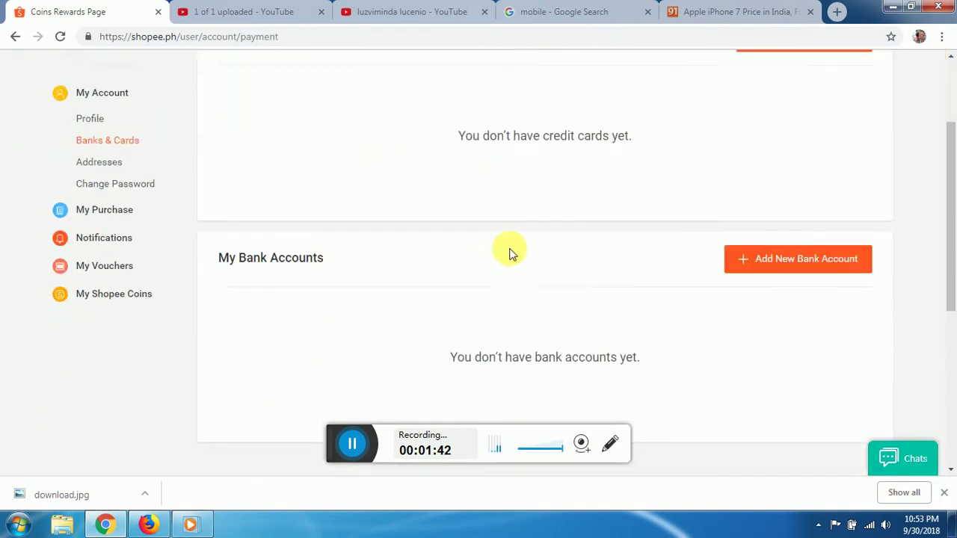
scroll(590, 257, up, 1)
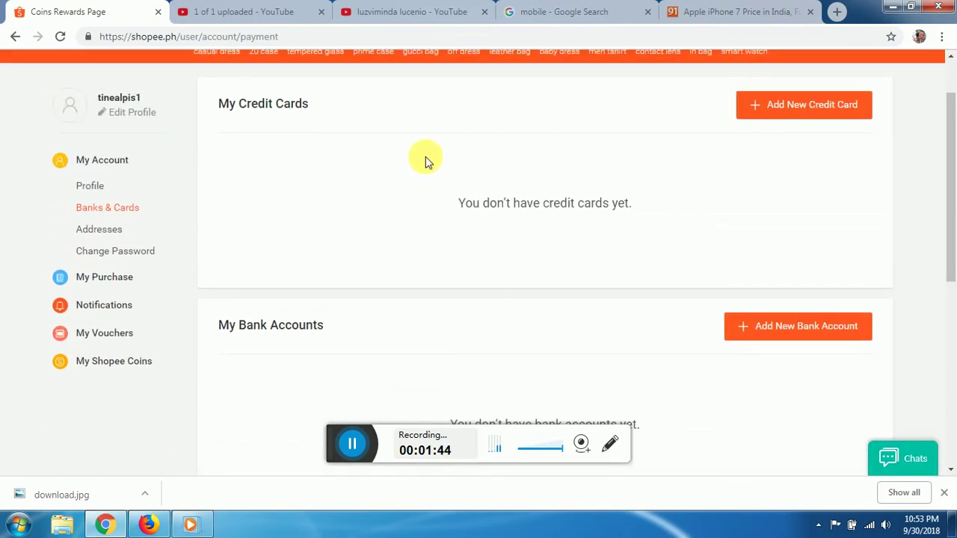
Open the account's addresses, try to submit a blank new address form, and cancel it
click(110, 231)
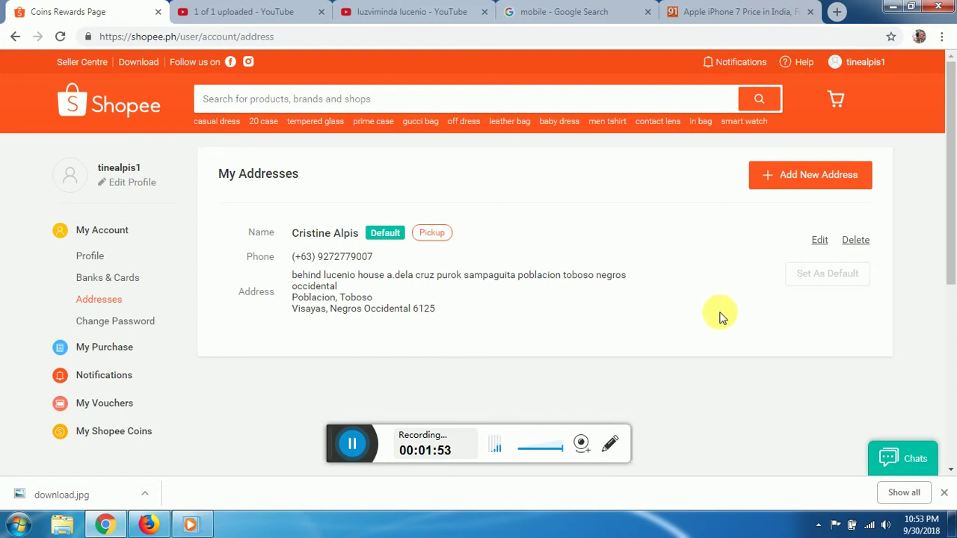
click(809, 185)
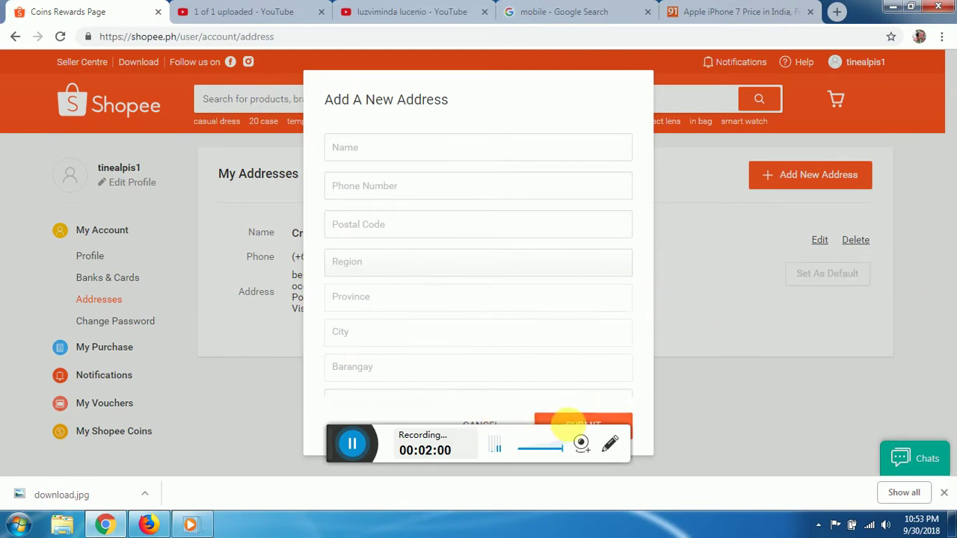
click(588, 423)
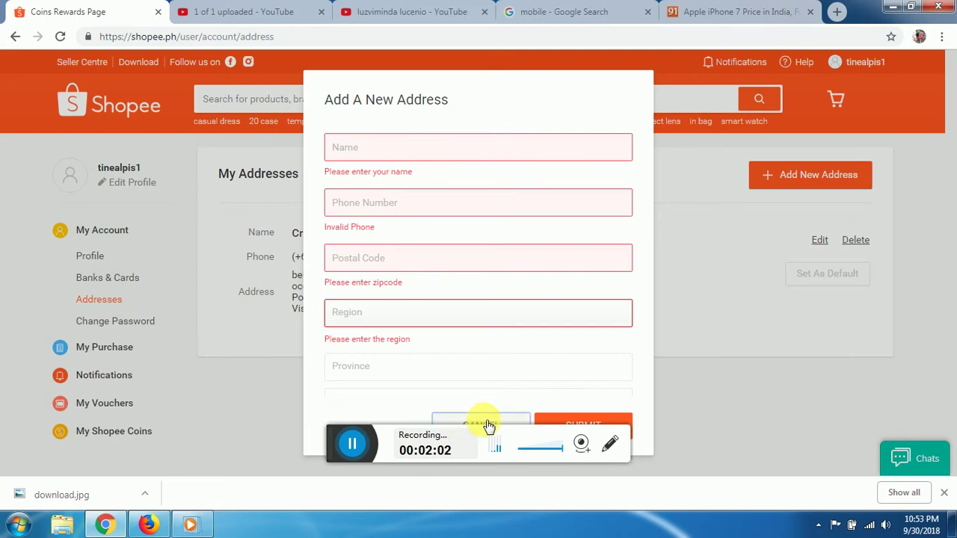
click(483, 424)
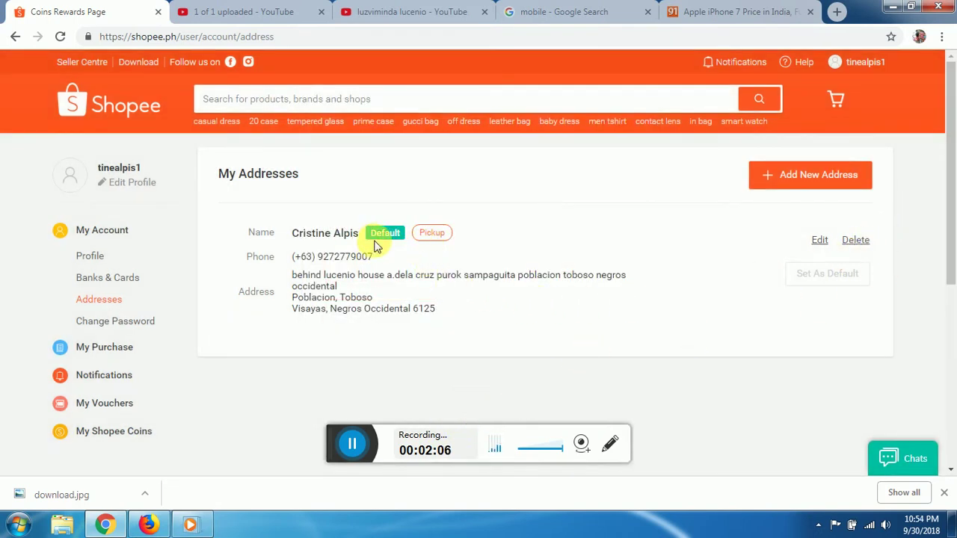
Open the Change Password page and go through its current, new and confirm password fields without filling them in
click(149, 331)
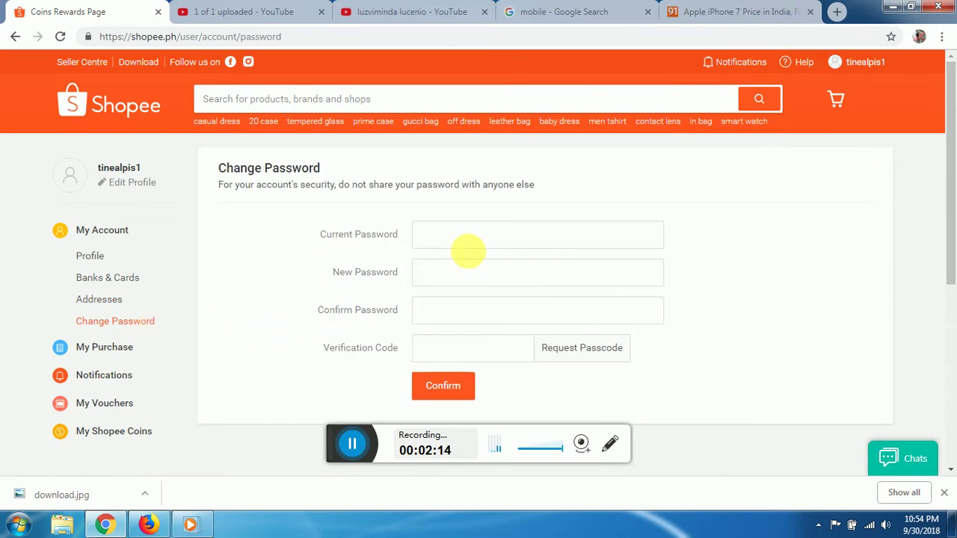
click(478, 240)
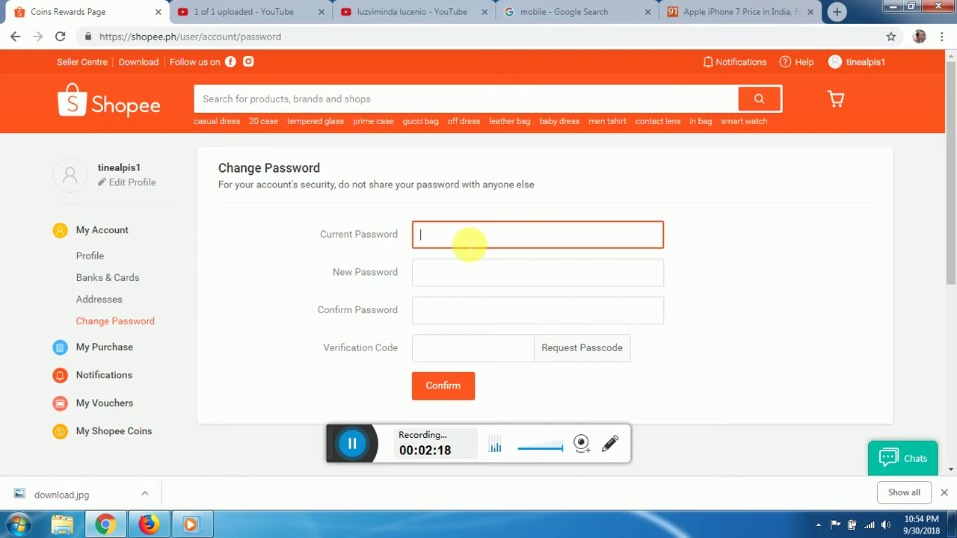
click(469, 281)
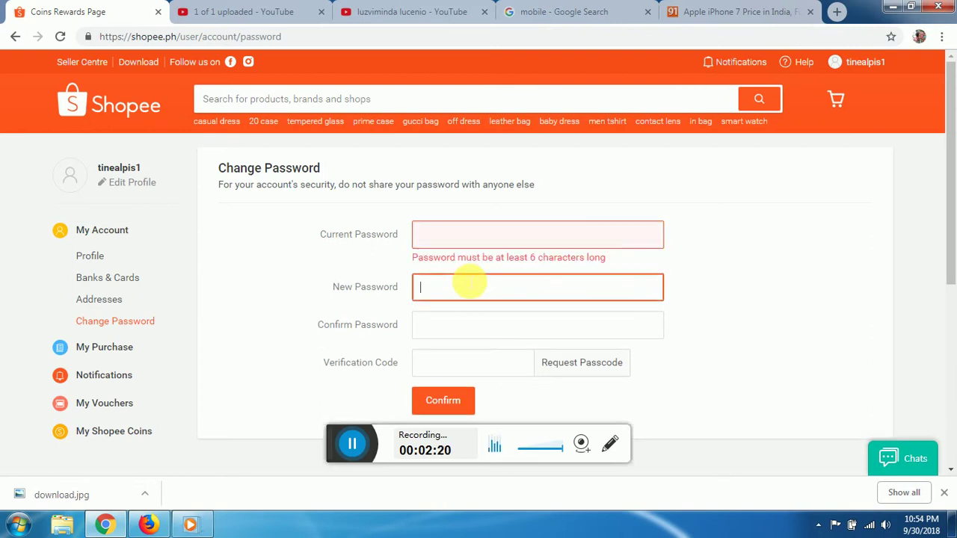
click(465, 327)
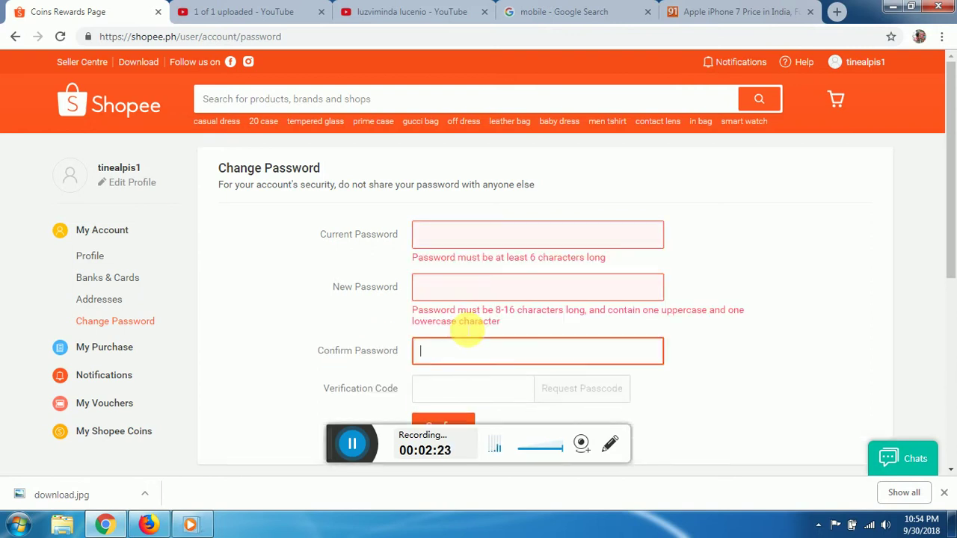
scroll(452, 360, down, 1)
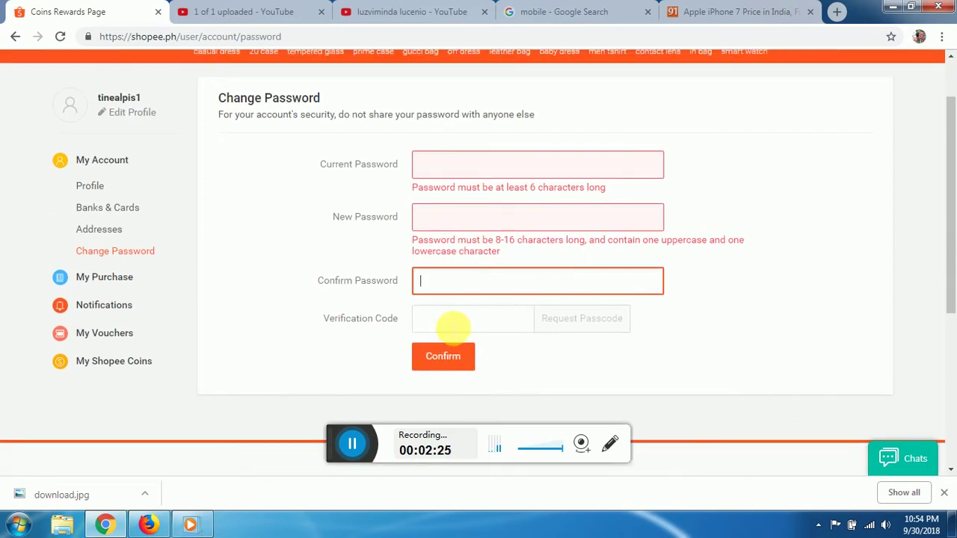
Enter a number in the Verification Code field of the Change Password form
click(458, 319)
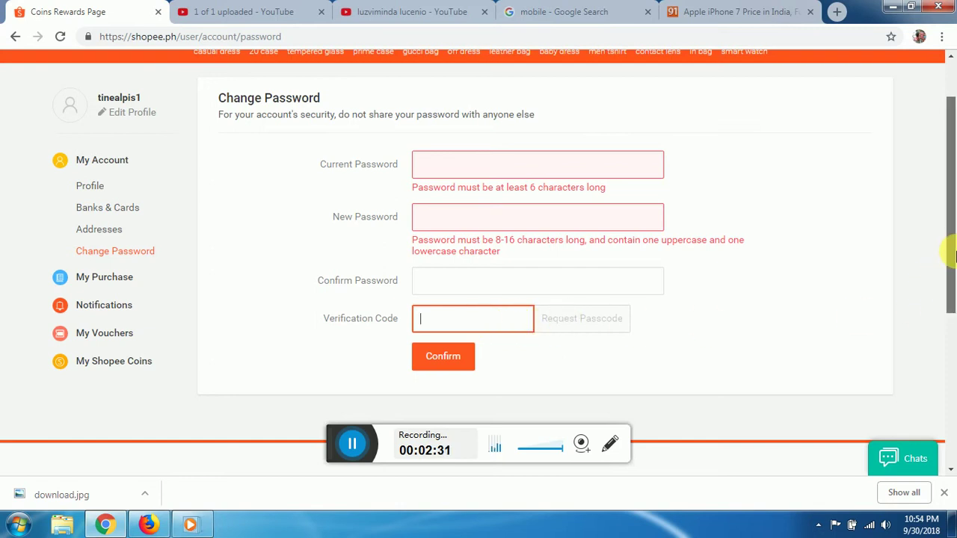
mouse_move(952, 257)
mouse_down()
mouse_move(952, 247)
mouse_move(953, 272)
mouse_up()
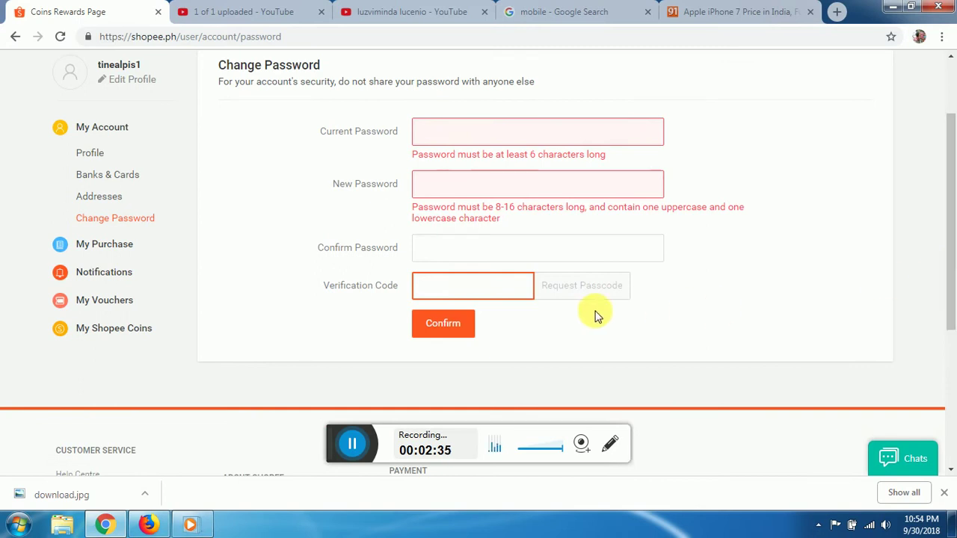
click(496, 293)
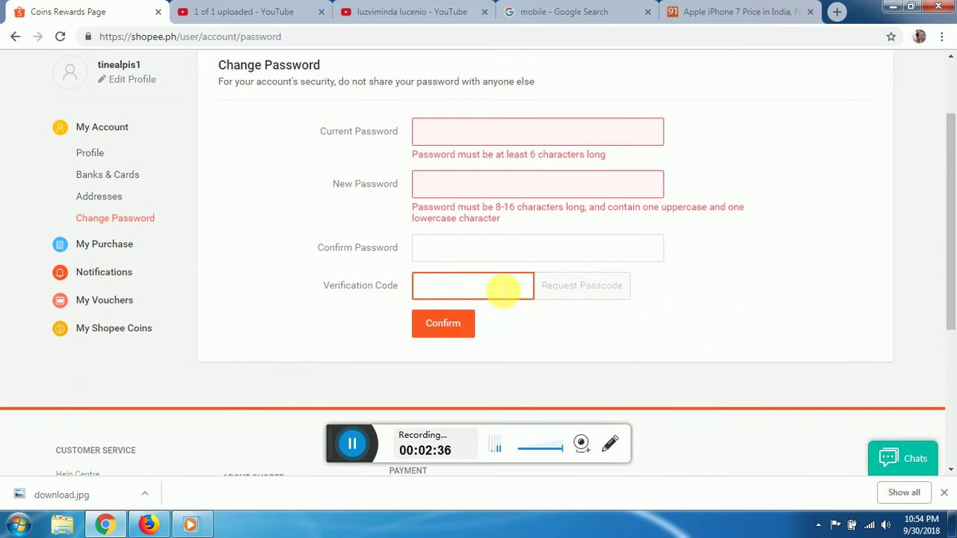
click(480, 327)
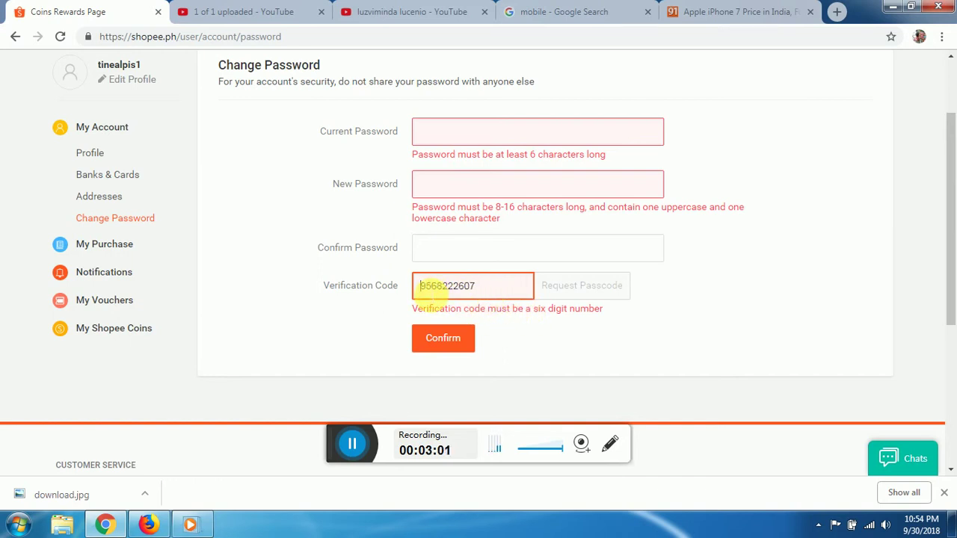
Go back over the current, new and confirm password fields and the verification code field without submitting the form
click(491, 139)
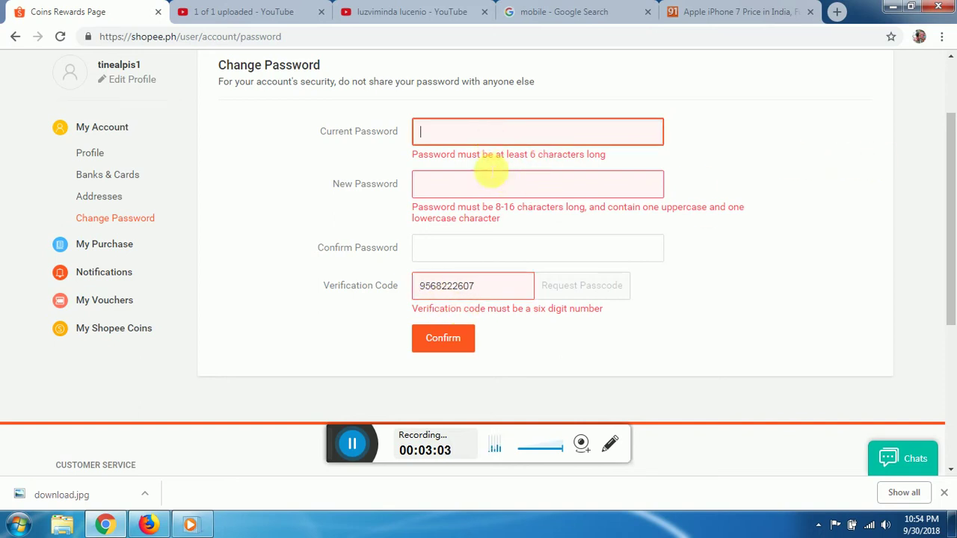
click(513, 193)
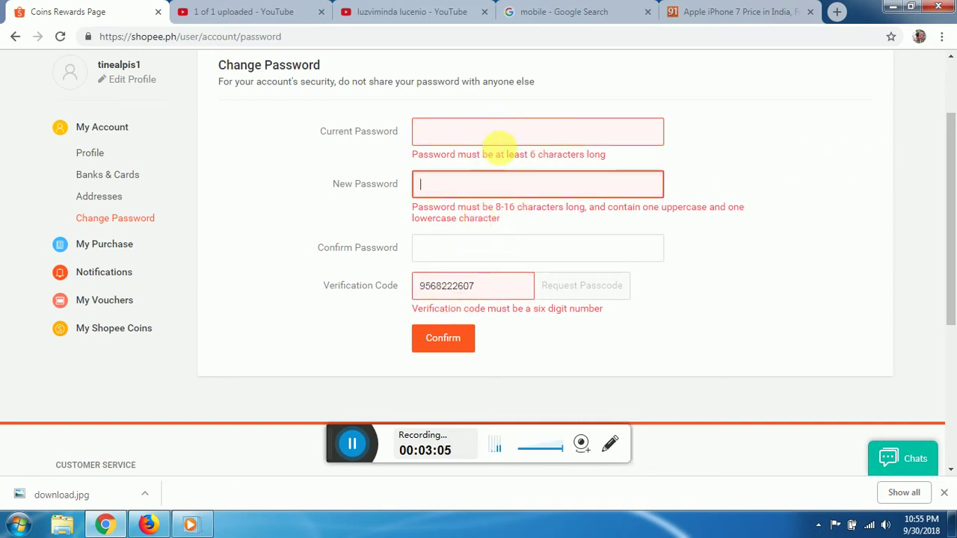
click(502, 137)
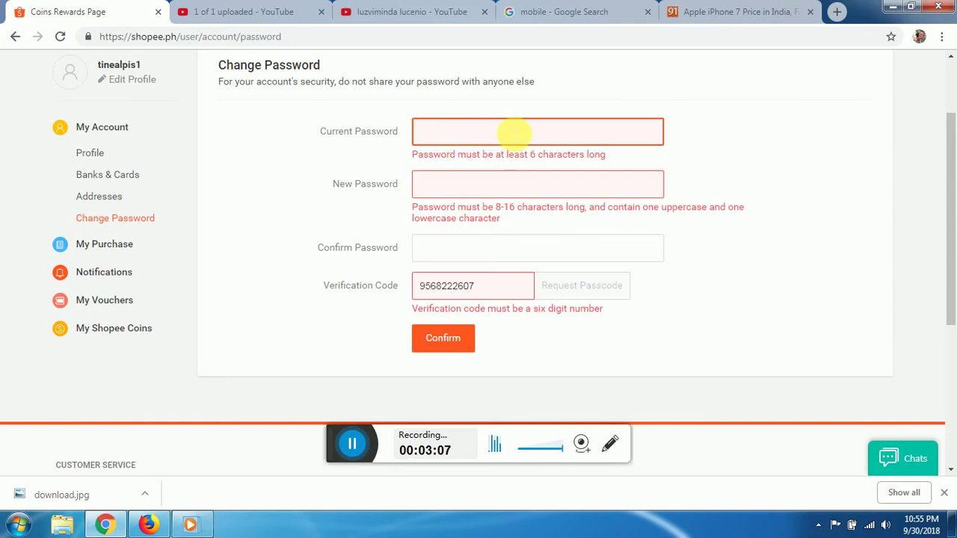
click(490, 187)
click(519, 246)
click(508, 290)
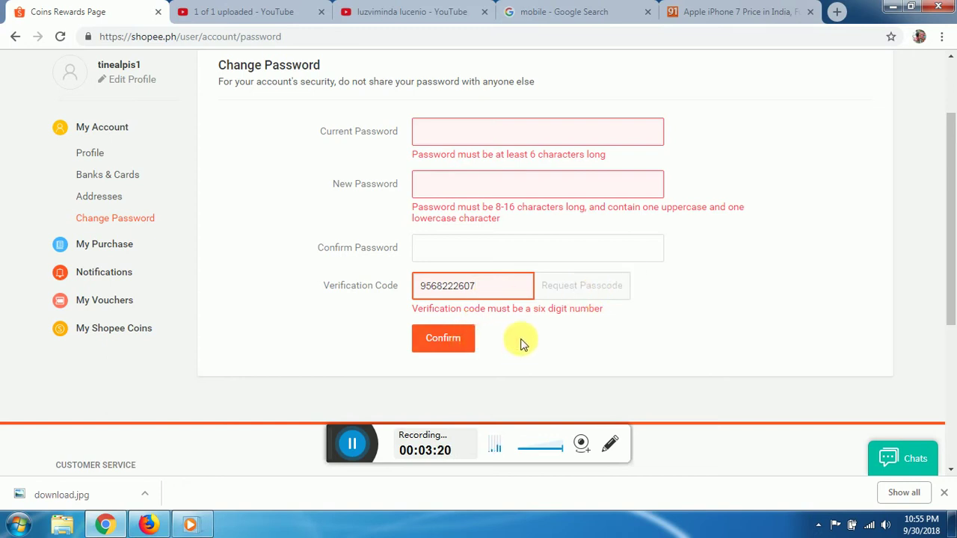
click(353, 326)
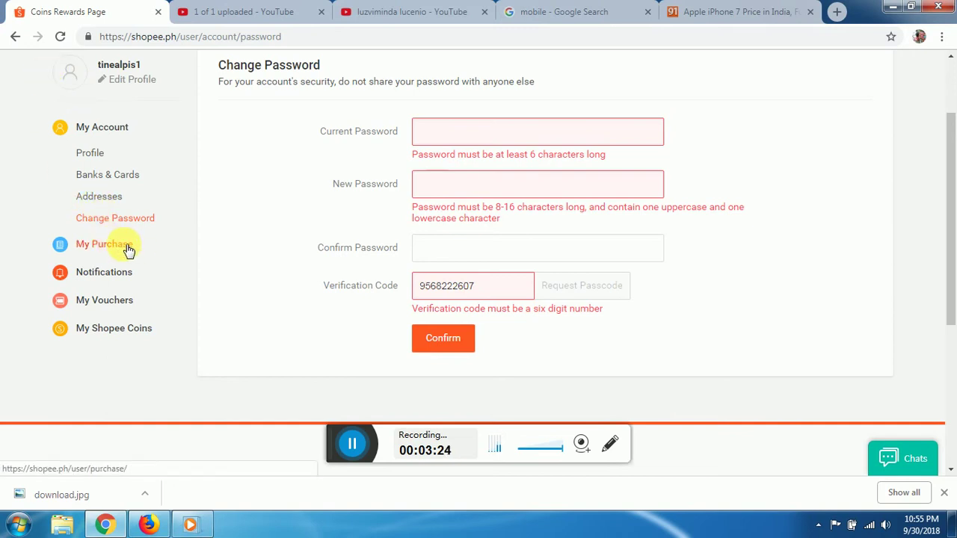
Open the My Purchase page and view the Order Updates notifications
click(105, 244)
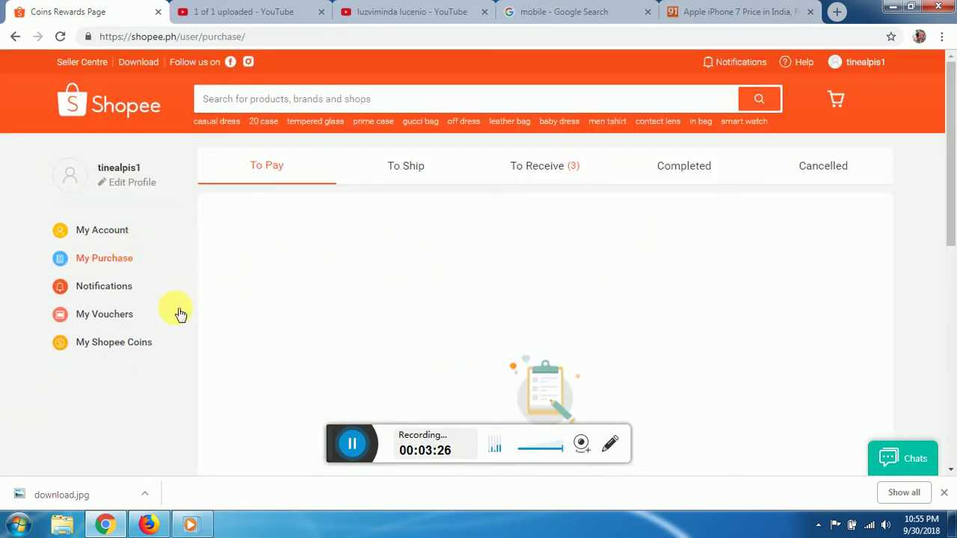
click(114, 292)
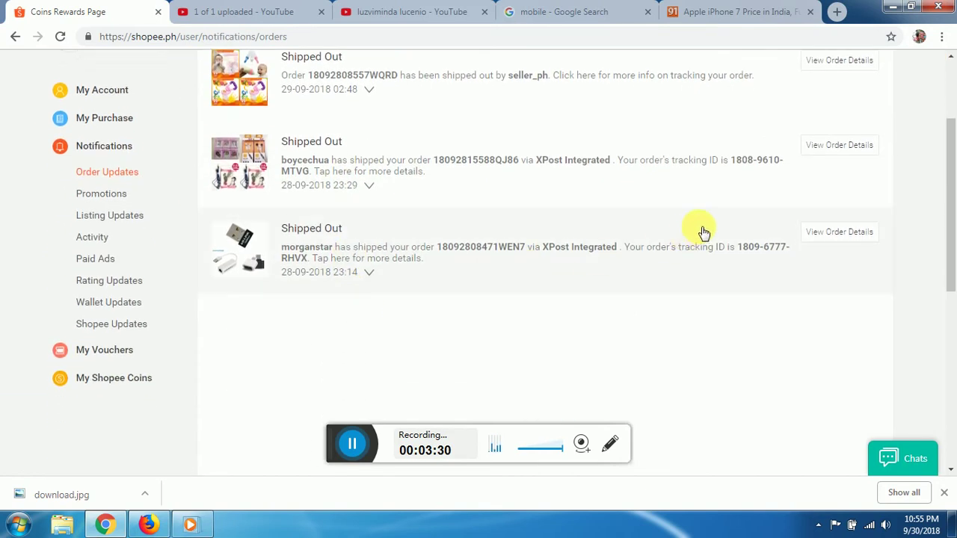
scroll(782, 254, up, 2)
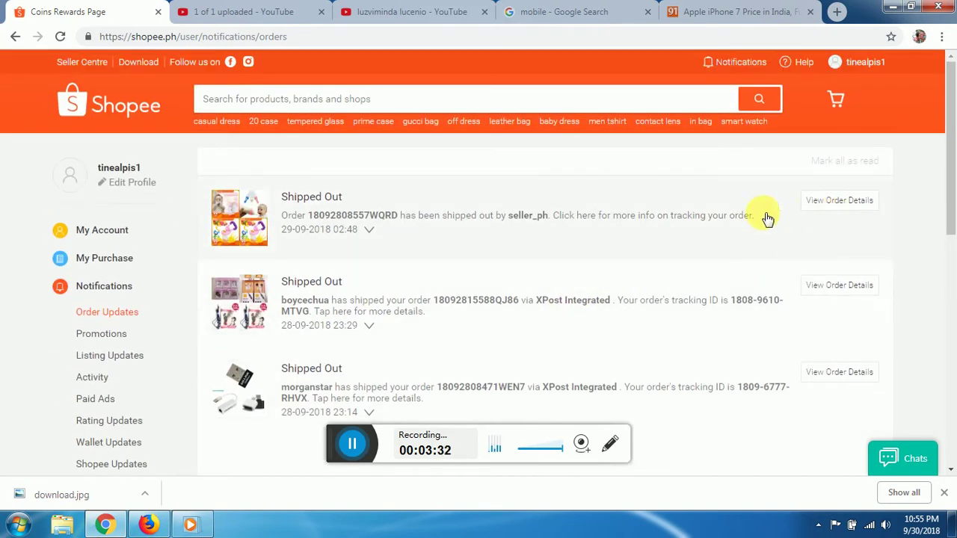
Examine the delivery progress and items in the details of the first shipped order, and return to the order updates
click(840, 202)
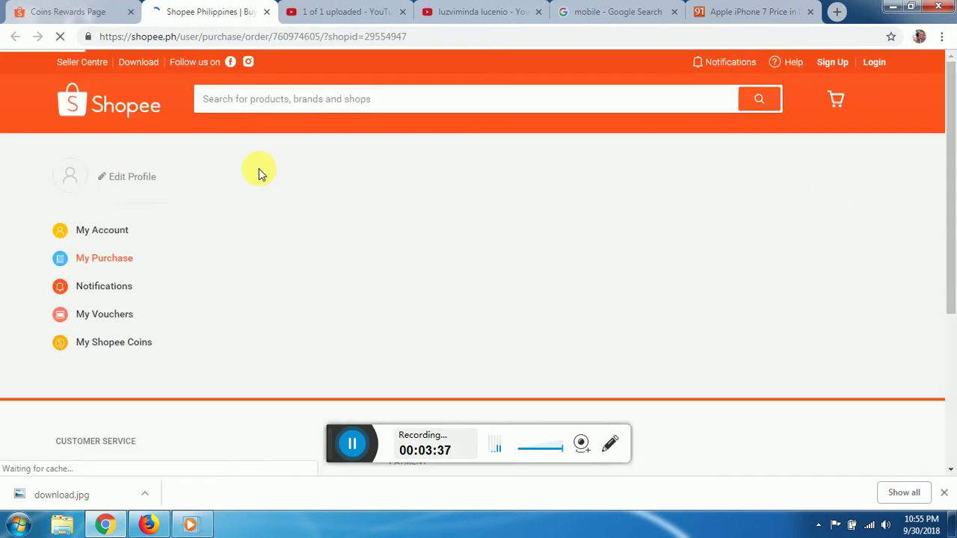
scroll(336, 284, down, 5)
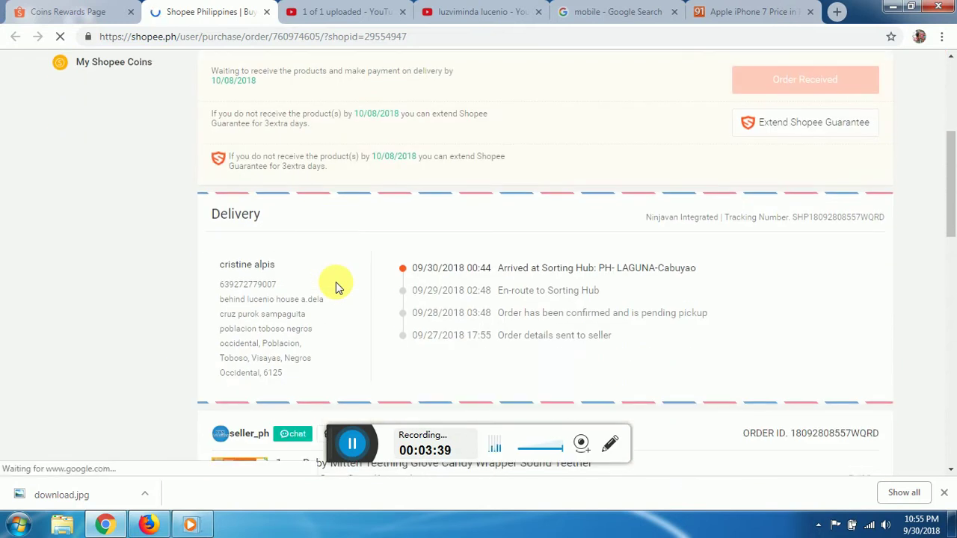
scroll(336, 288, down, 5)
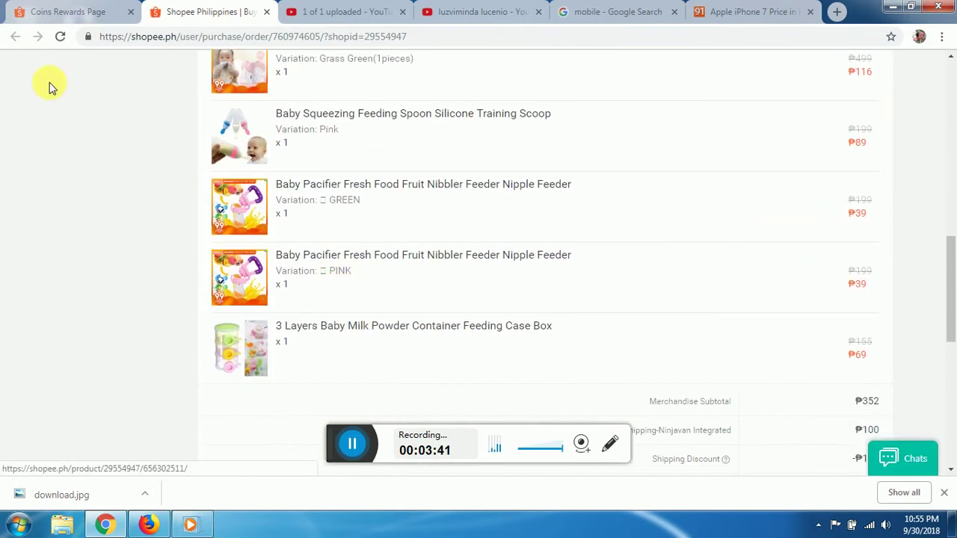
click(71, 13)
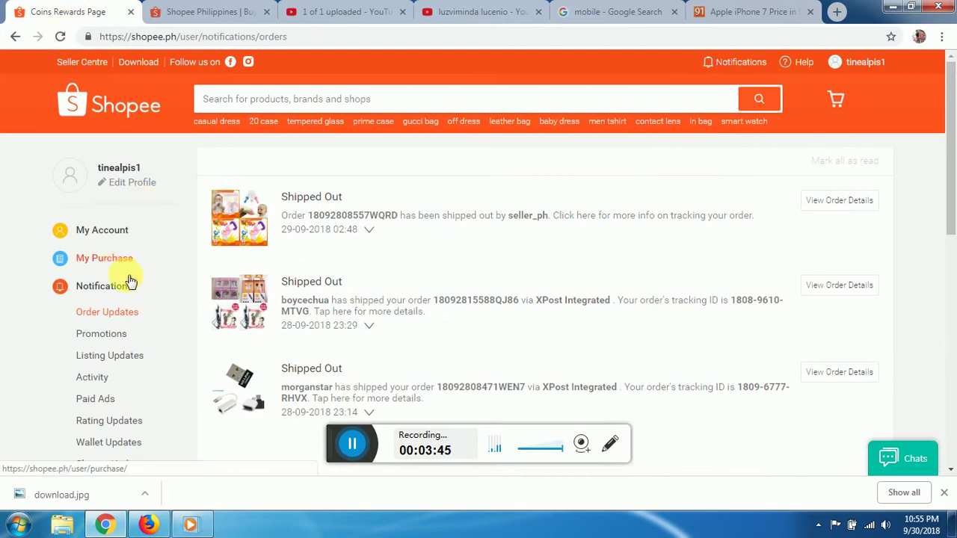
scroll(150, 313, down, 2)
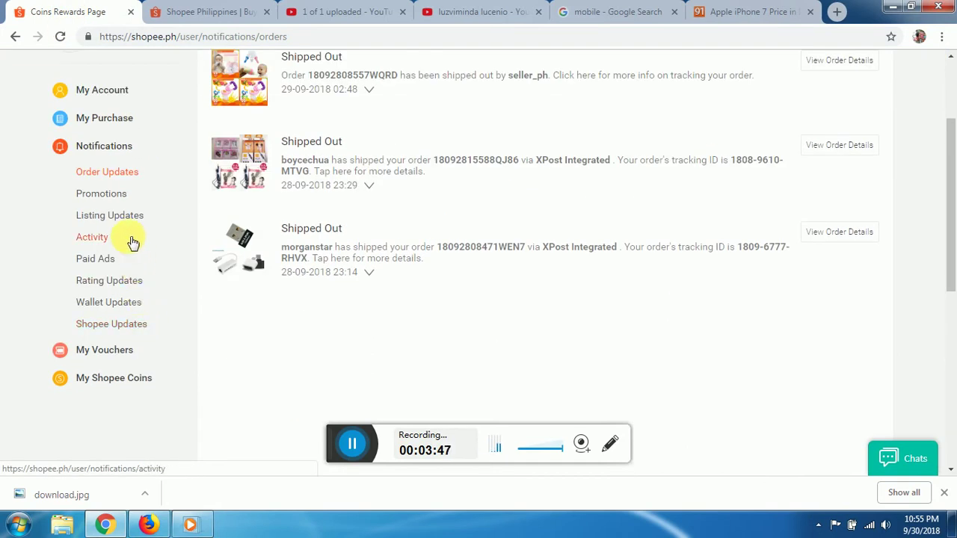
click(211, 11)
click(66, 12)
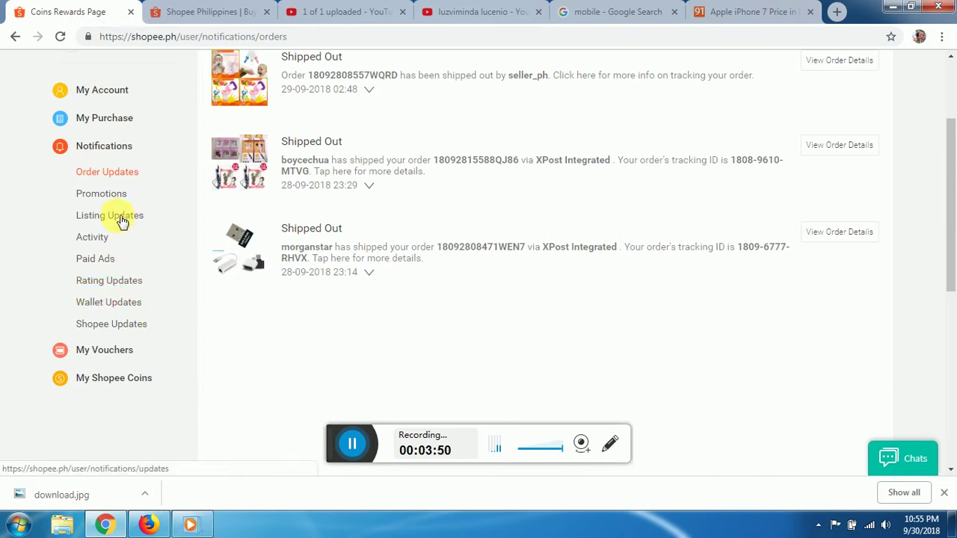
View the Promotions and Paid Ads notifications
click(112, 196)
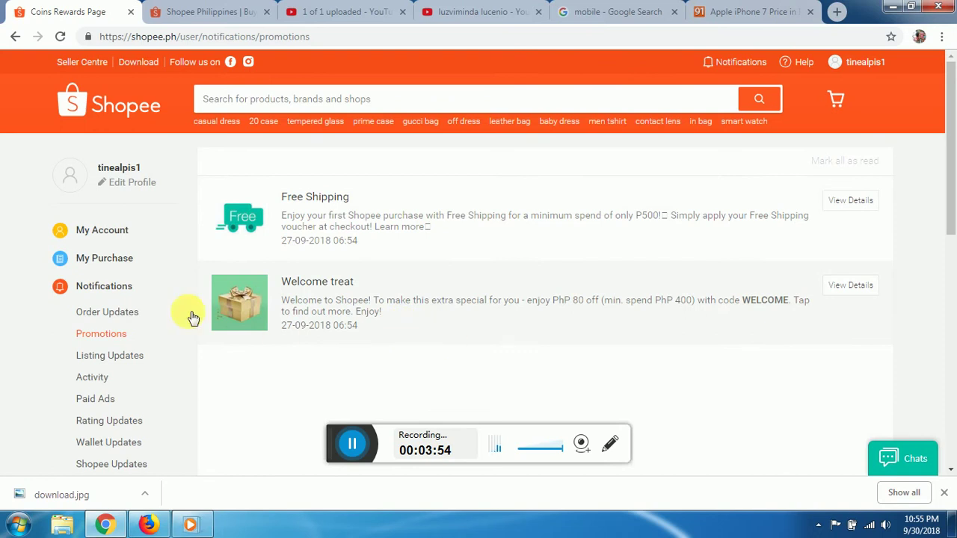
scroll(118, 380, down, 1)
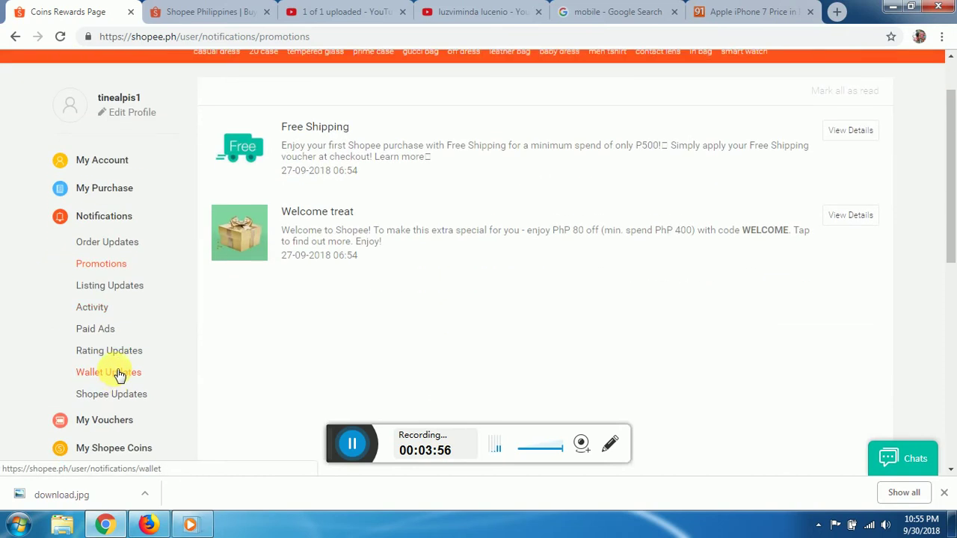
scroll(117, 351, down, 1)
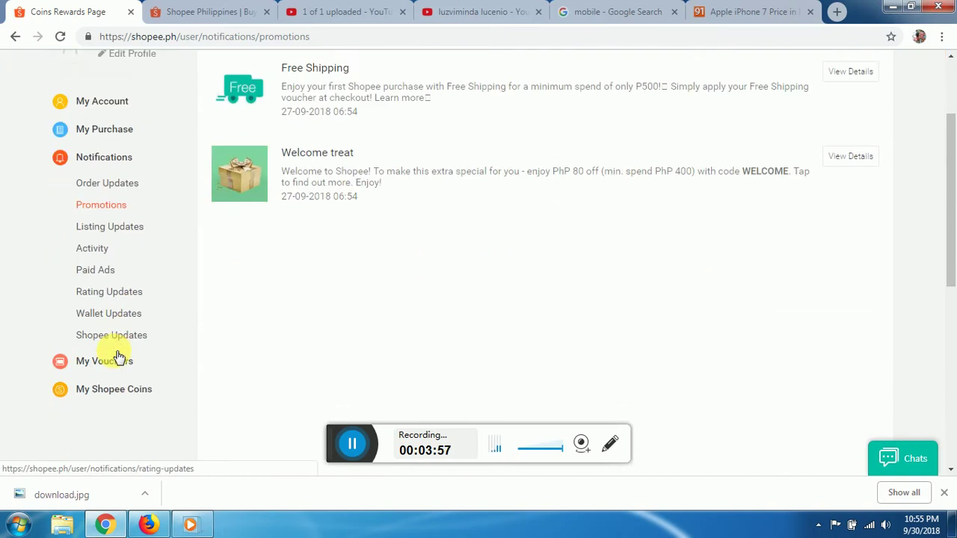
click(108, 261)
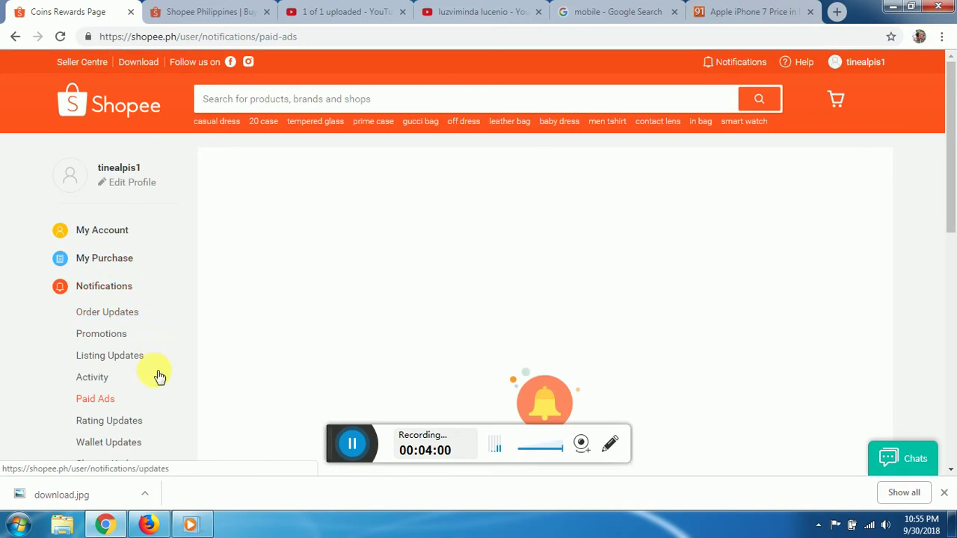
scroll(160, 384, down, 2)
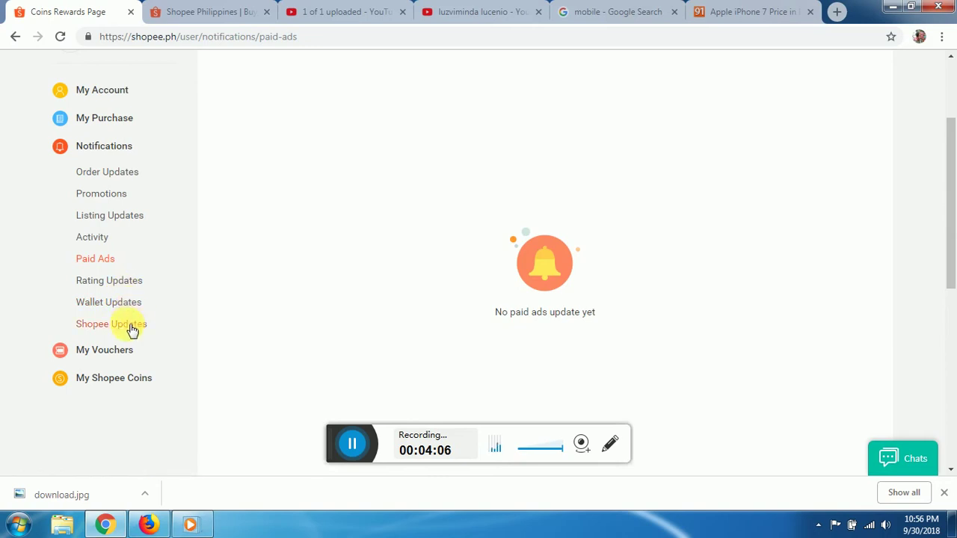
Open My Vouchers and look through the valid Shopee vouchers
click(105, 349)
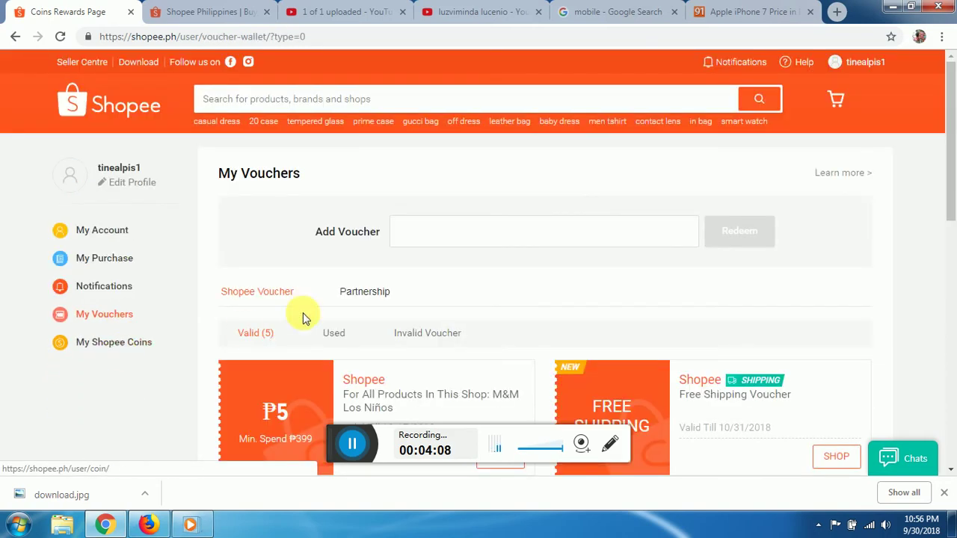
scroll(304, 317, down, 5)
scroll(448, 296, up, 2)
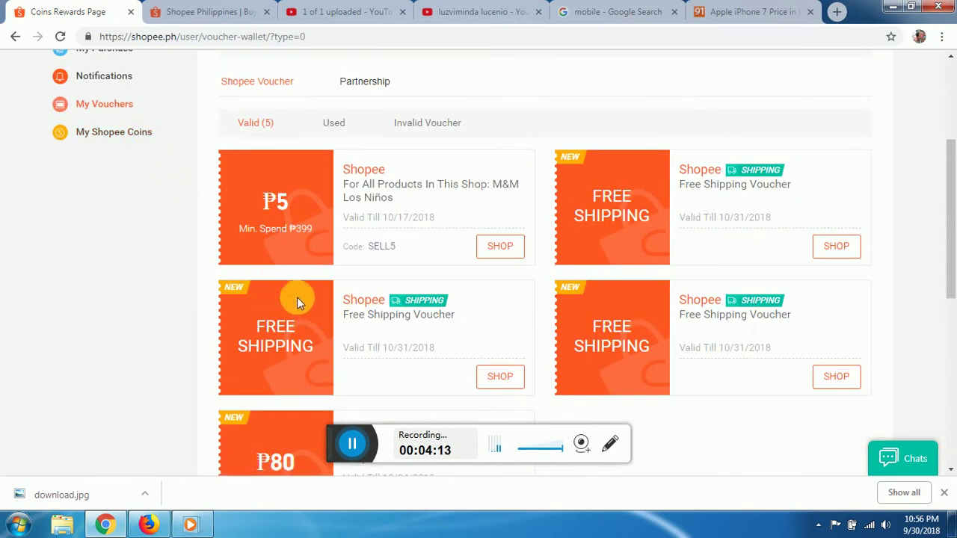
scroll(297, 296, down, 1)
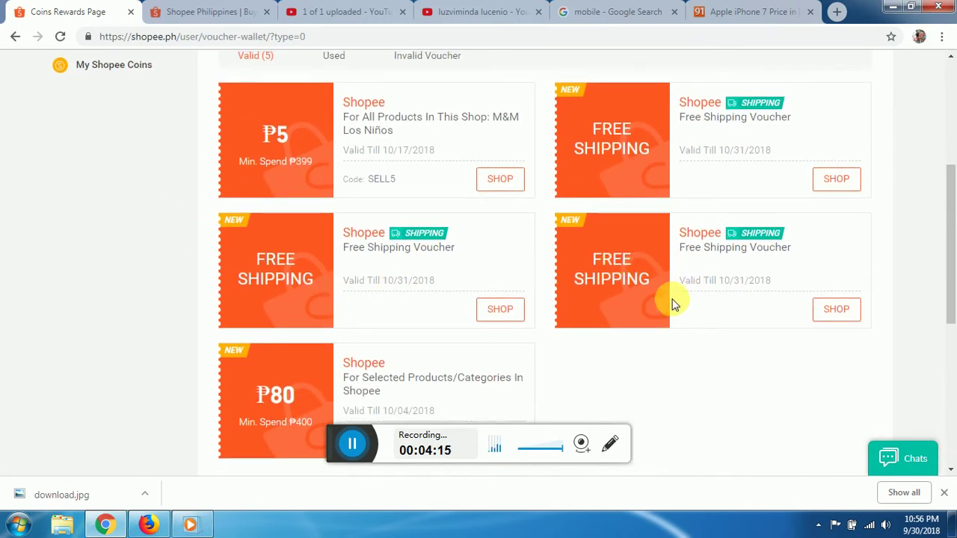
scroll(672, 299, up, 4)
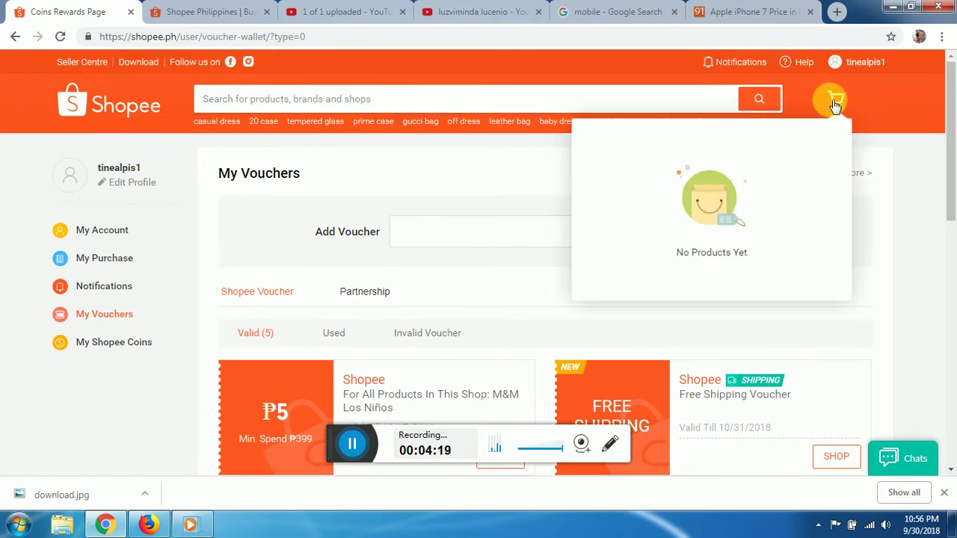
Return to the Shopee homepage and open the Korean Backpack category of the Top Products
click(91, 112)
scroll(367, 271, down, 1)
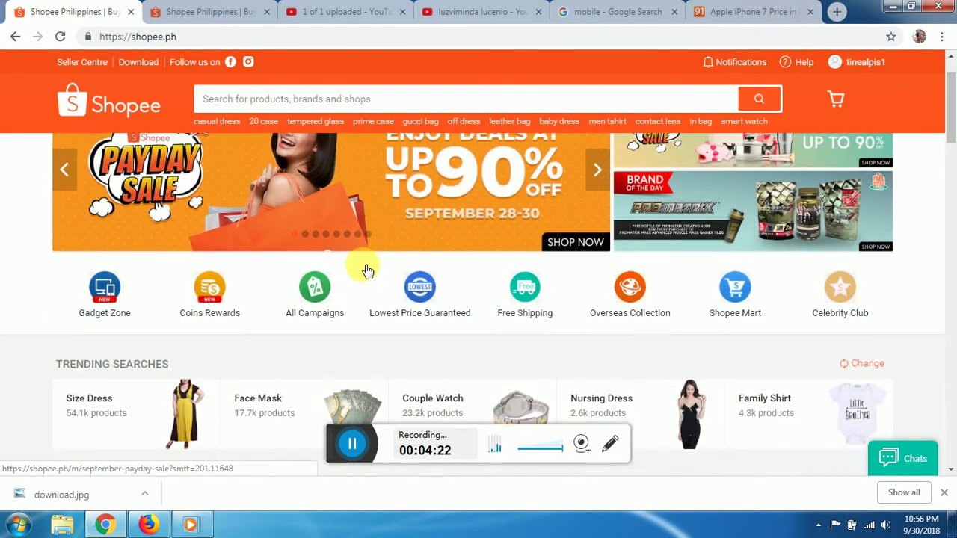
scroll(366, 270, down, 10)
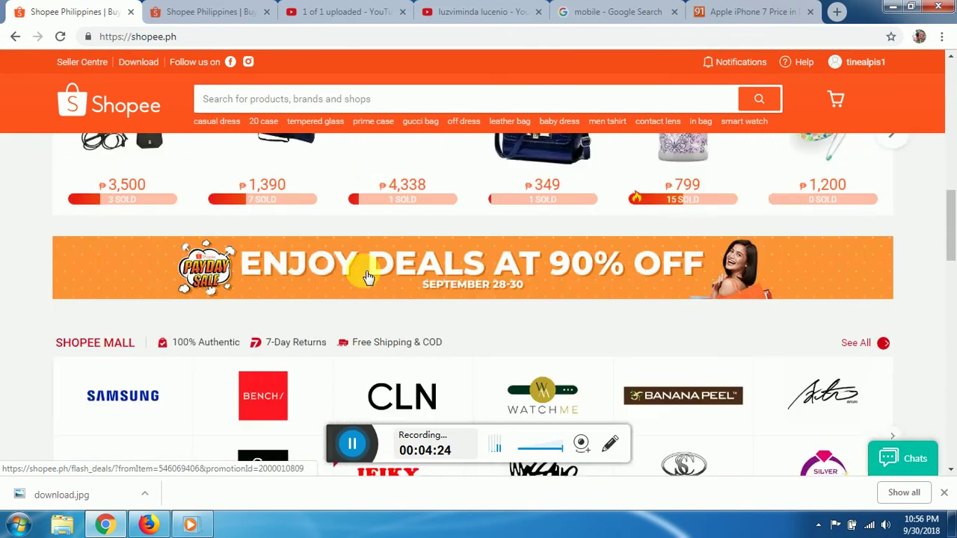
scroll(367, 277, down, 5)
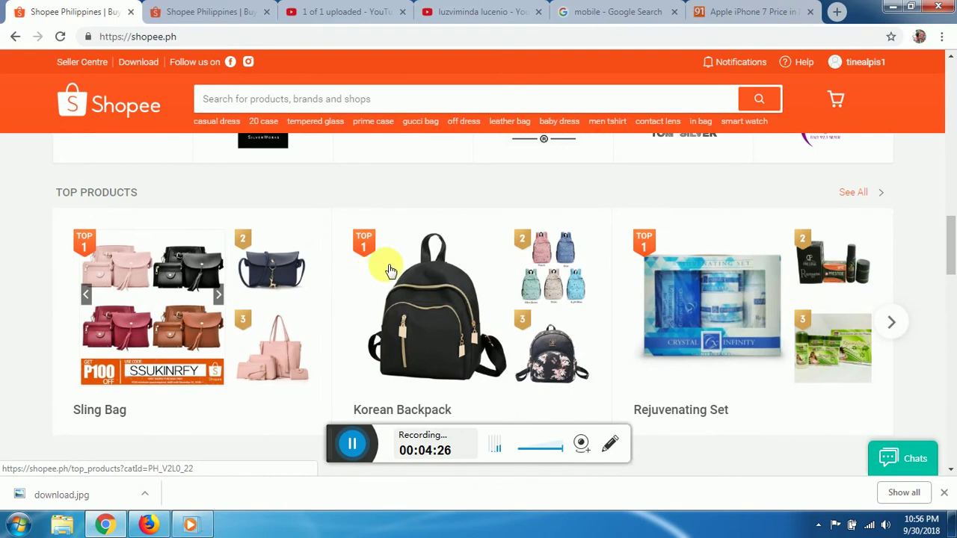
click(390, 270)
scroll(402, 270, down, 2)
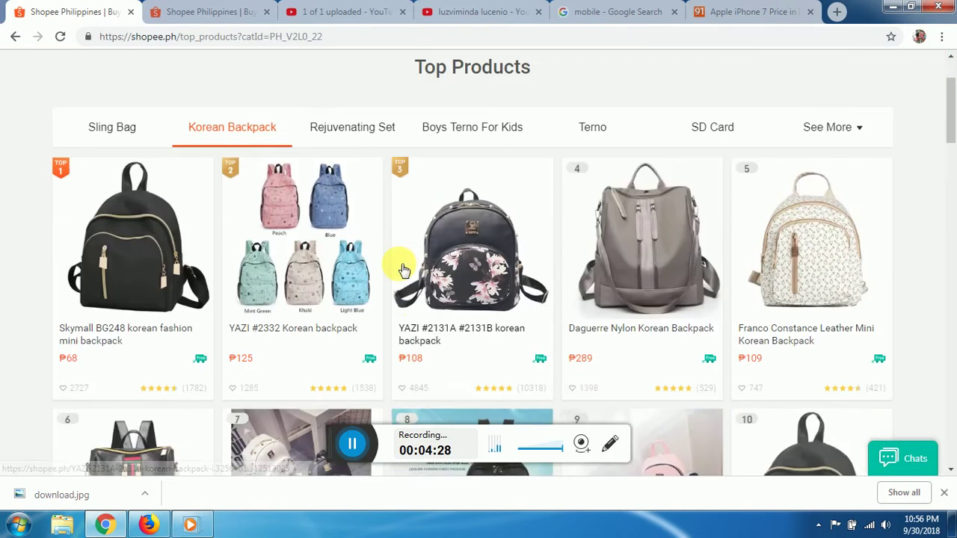
Open the YAZI #2131A #2131B korean backpack product and select the B - Black Rose variation
click(494, 221)
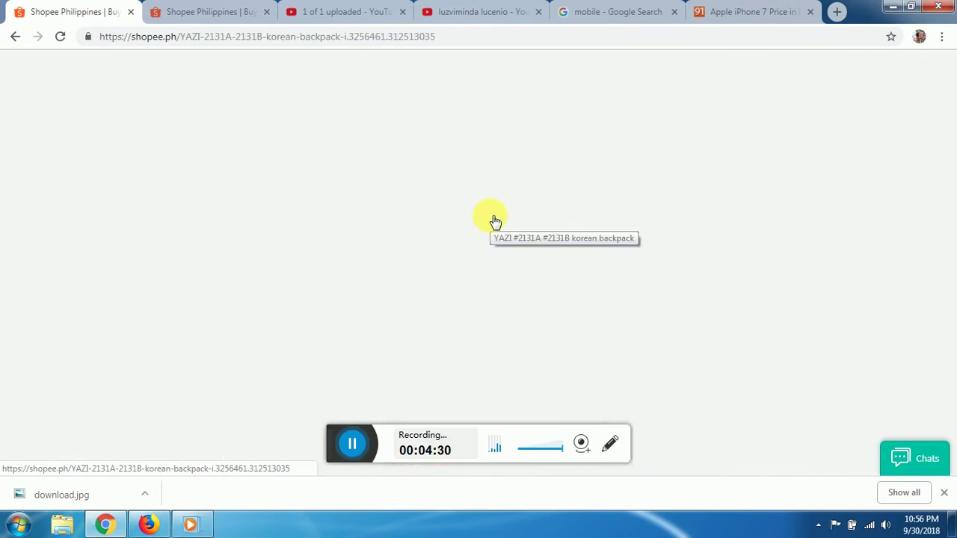
scroll(496, 246, down, 3)
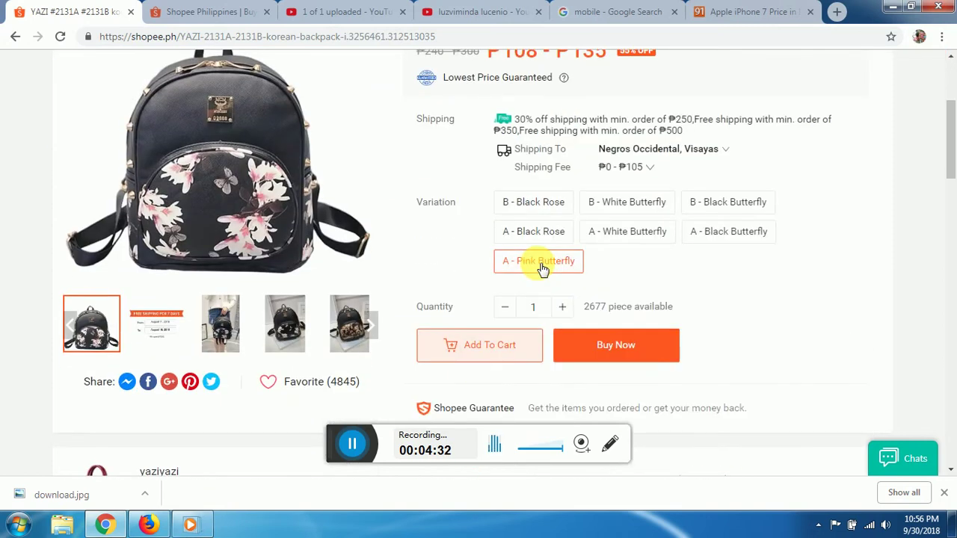
click(545, 208)
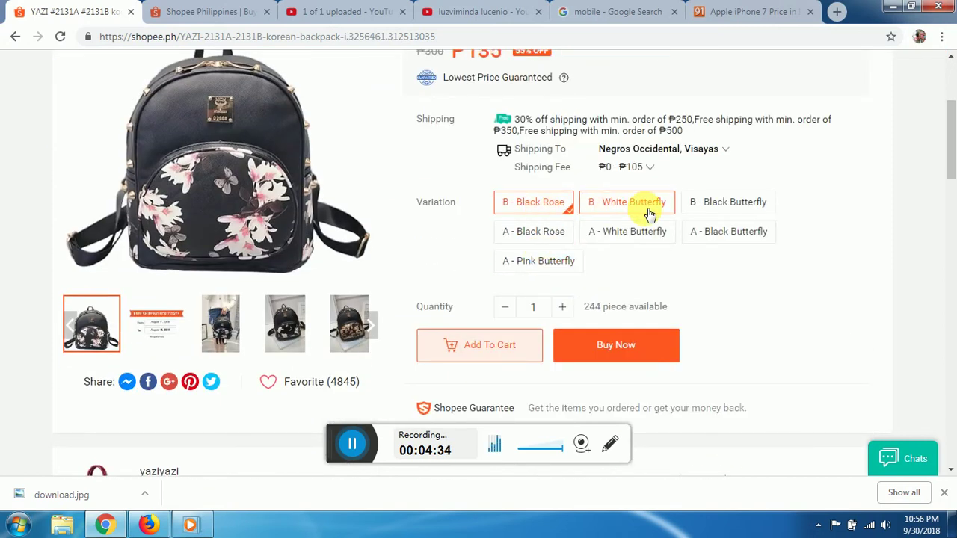